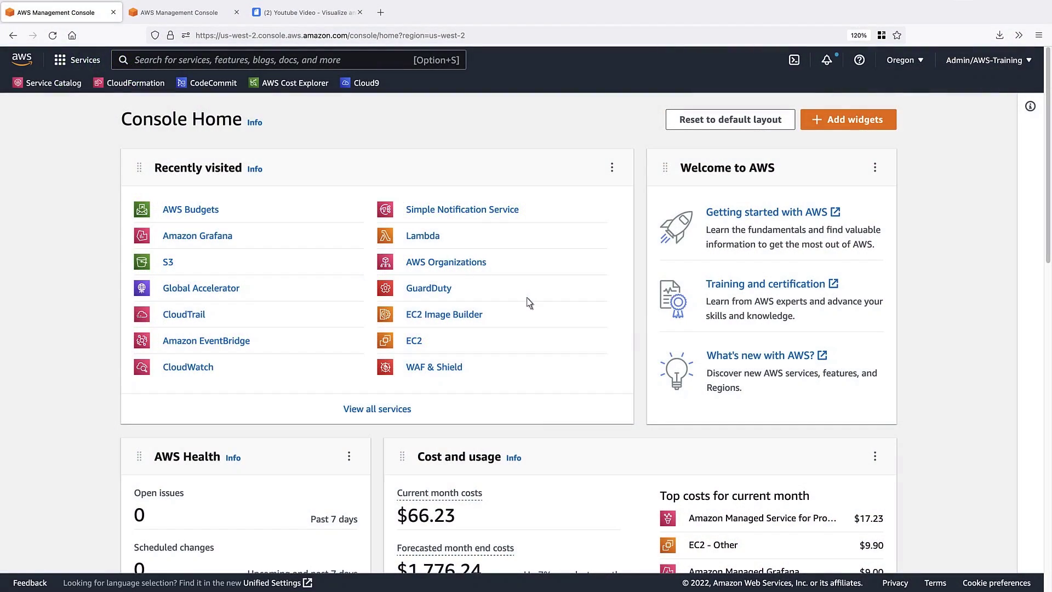
- Find Billing in the console search and open the Billing service
click(134, 63)
text(Billi)
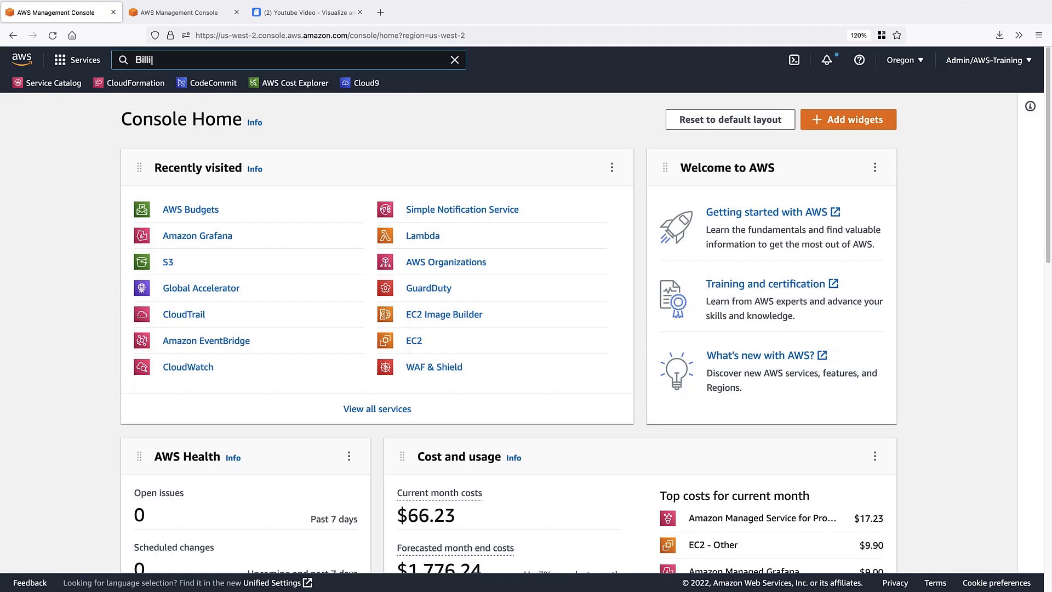
text(ng)
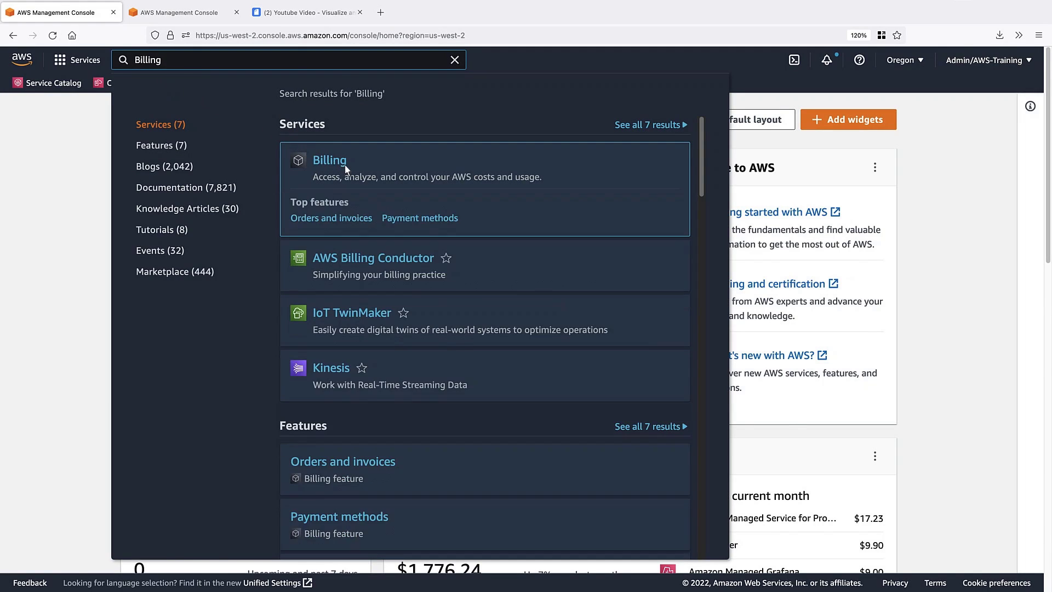
click(345, 165)
- Create a new cost and usage report named demo_cur_report including resource IDs, and continue to delivery options
click(99, 246)
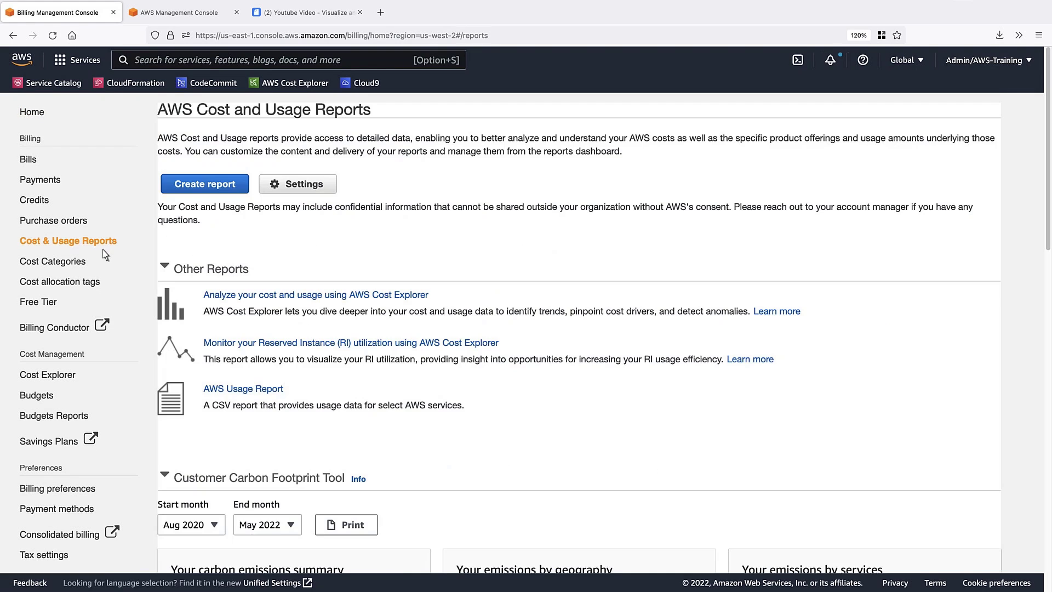
click(197, 185)
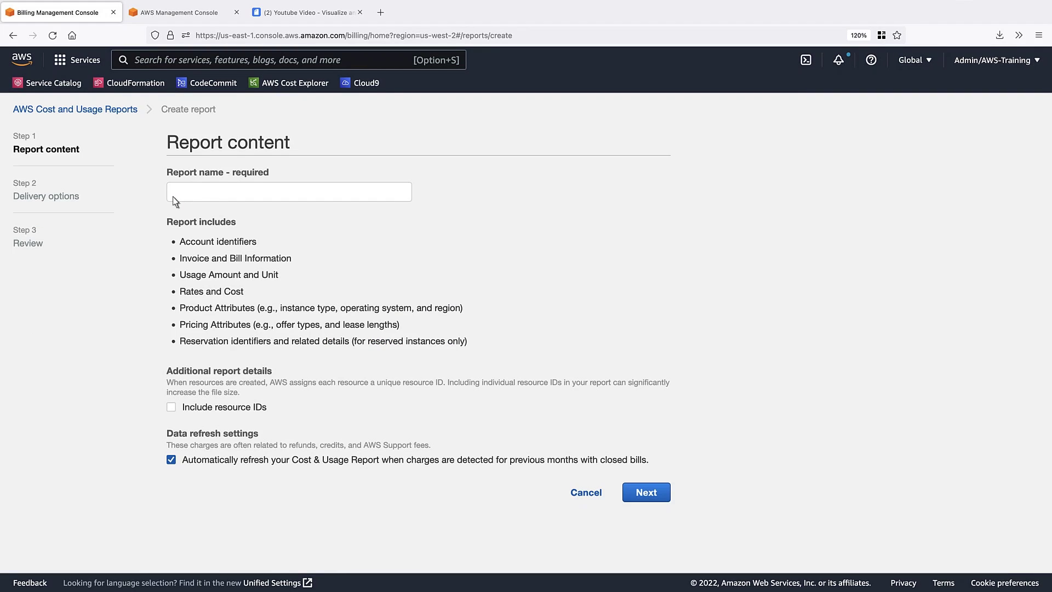
click(172, 197)
text(demo_cur_report)
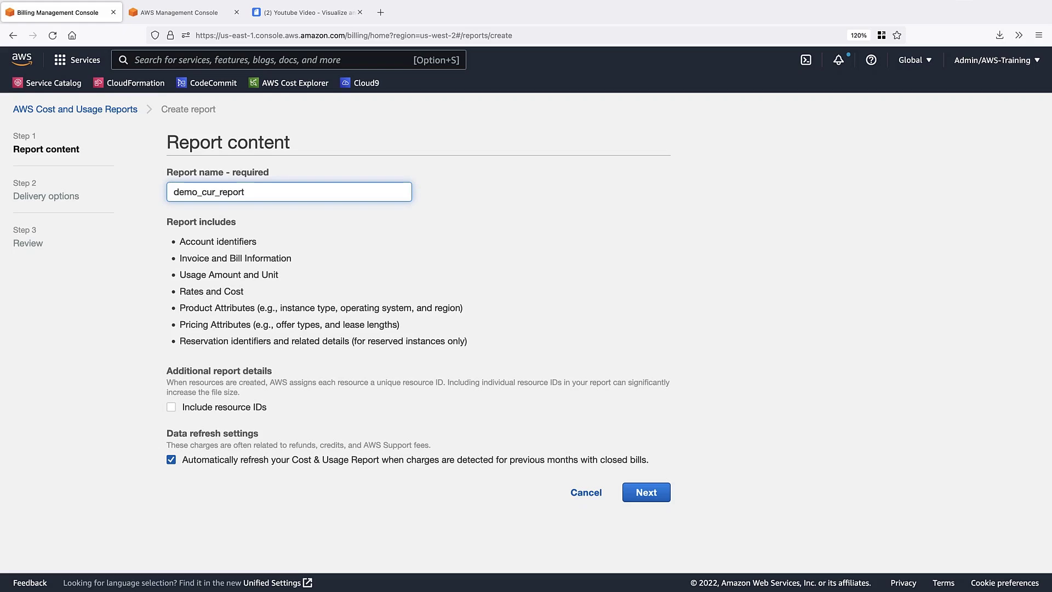
click(171, 407)
click(642, 497)
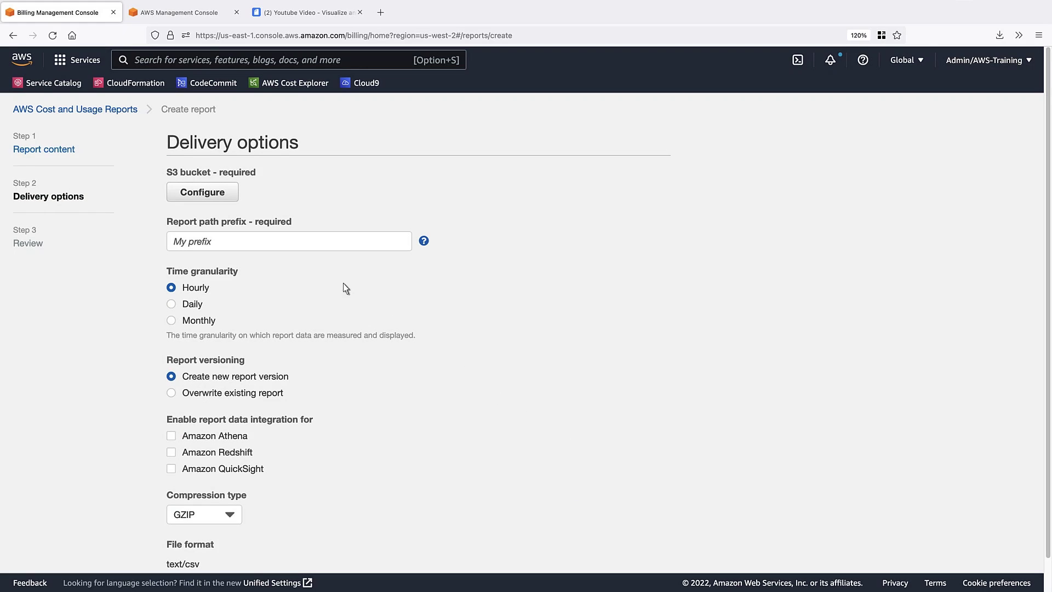
- Choose the existing demo-cur-report bucket for delivery, confirm its policy and save the configuration
click(220, 195)
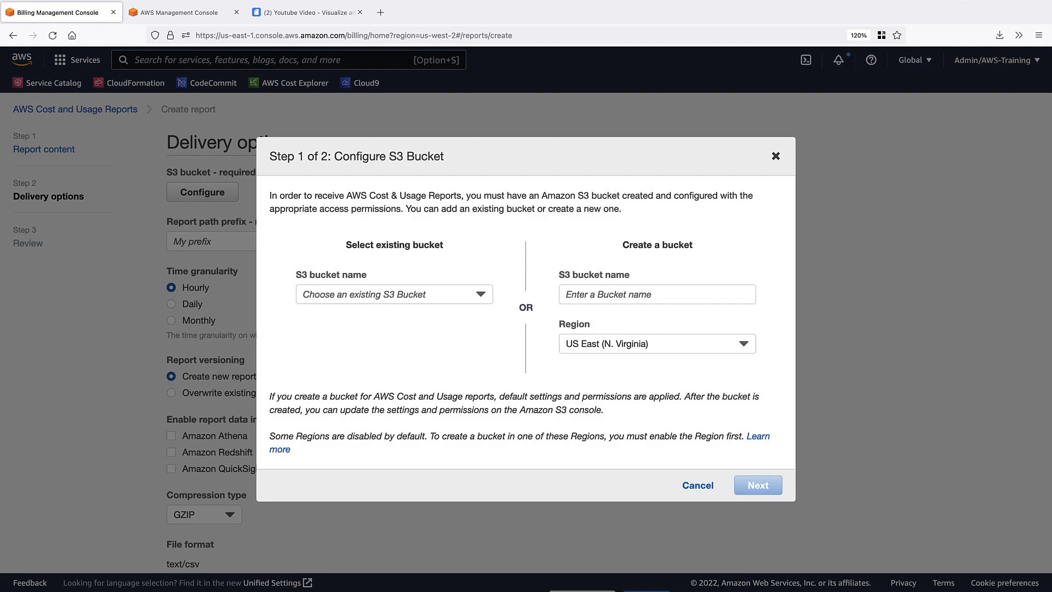
click(482, 296)
text(demo)
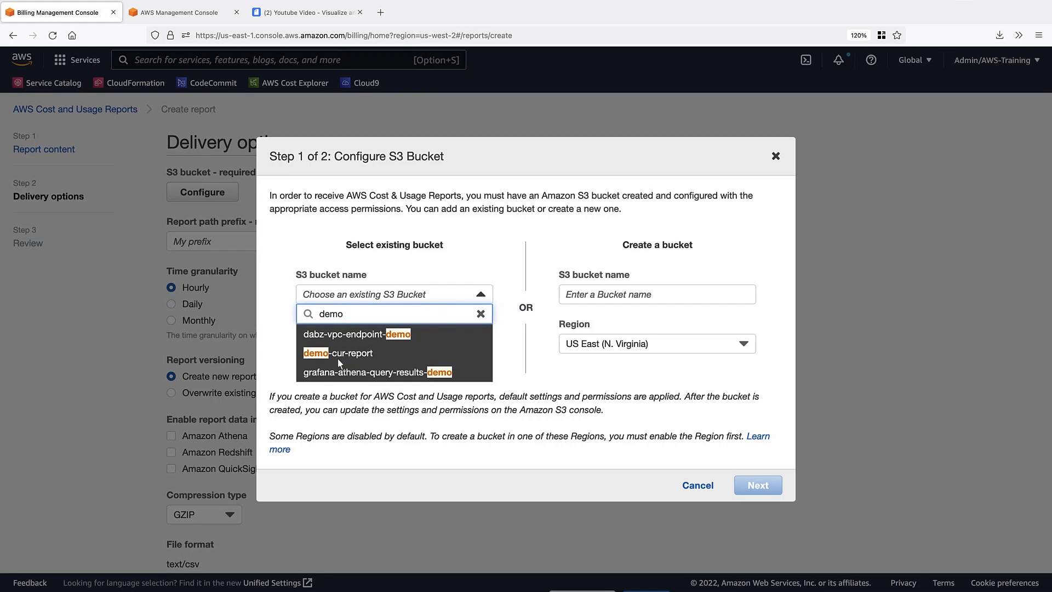
click(338, 353)
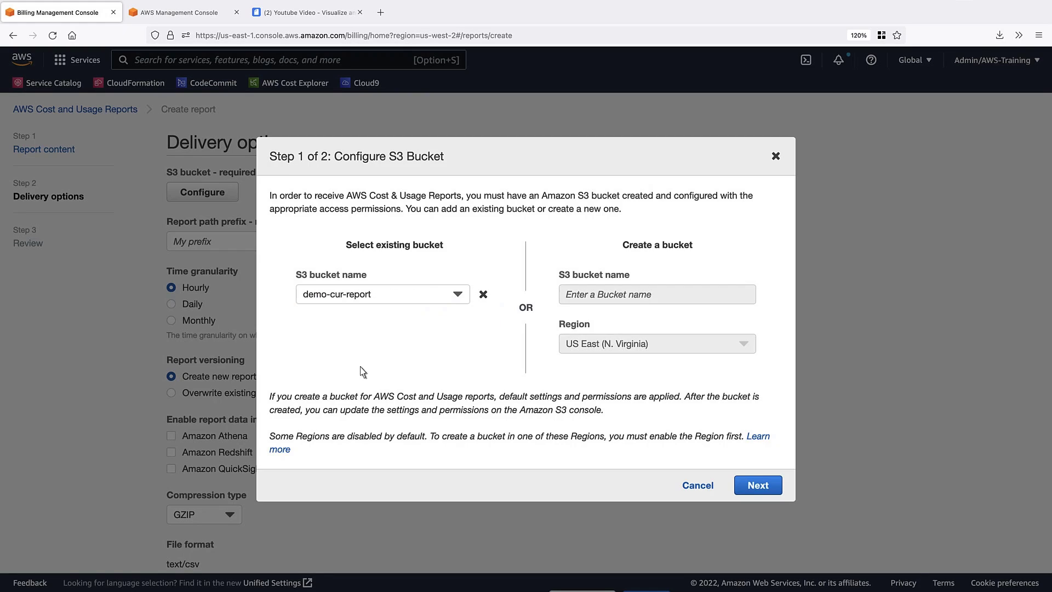
click(757, 491)
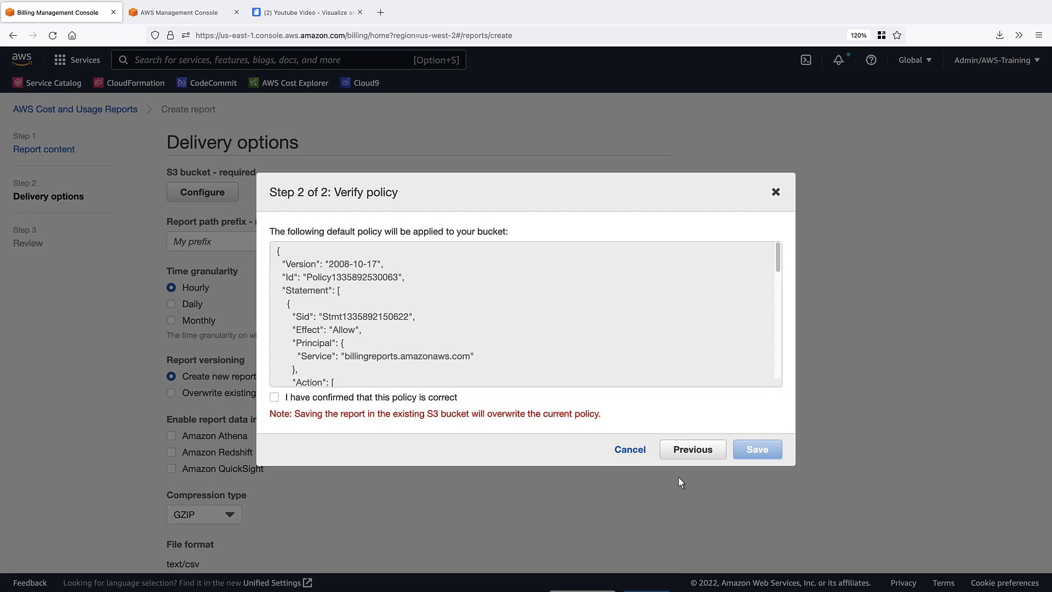
click(275, 397)
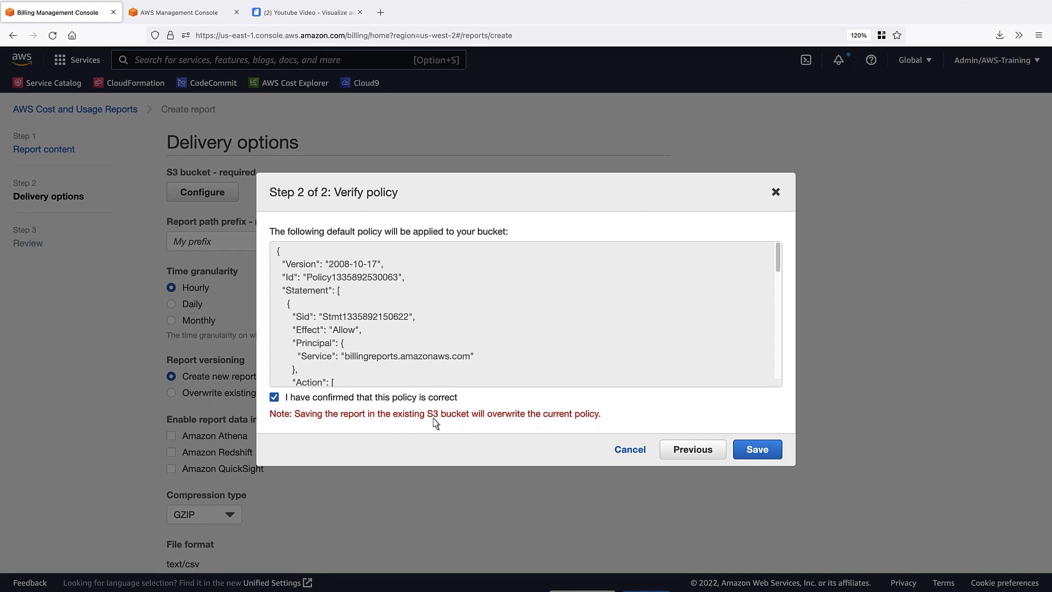
click(757, 452)
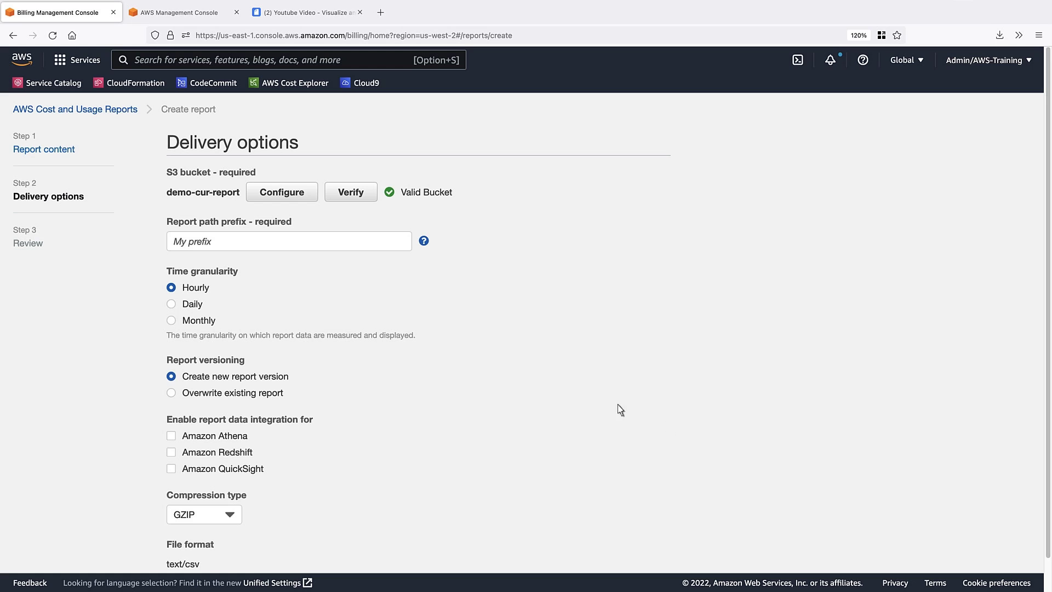
- Set path prefix grafana, overwrite-existing versioning and Athena integration, then review and create the report
click(175, 246)
text(grafana)
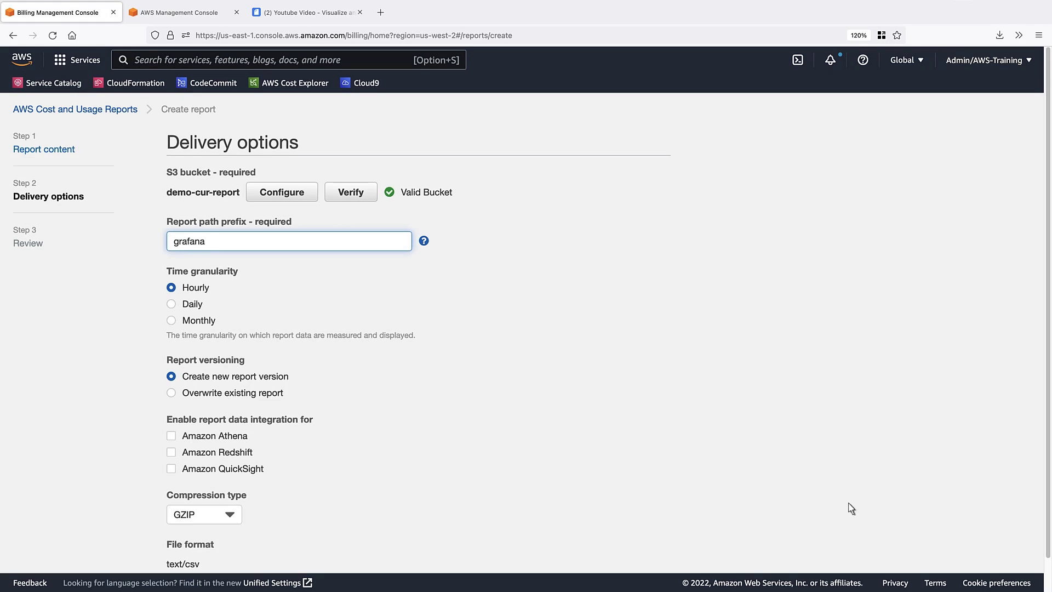
scroll(1037, 579, down, 1)
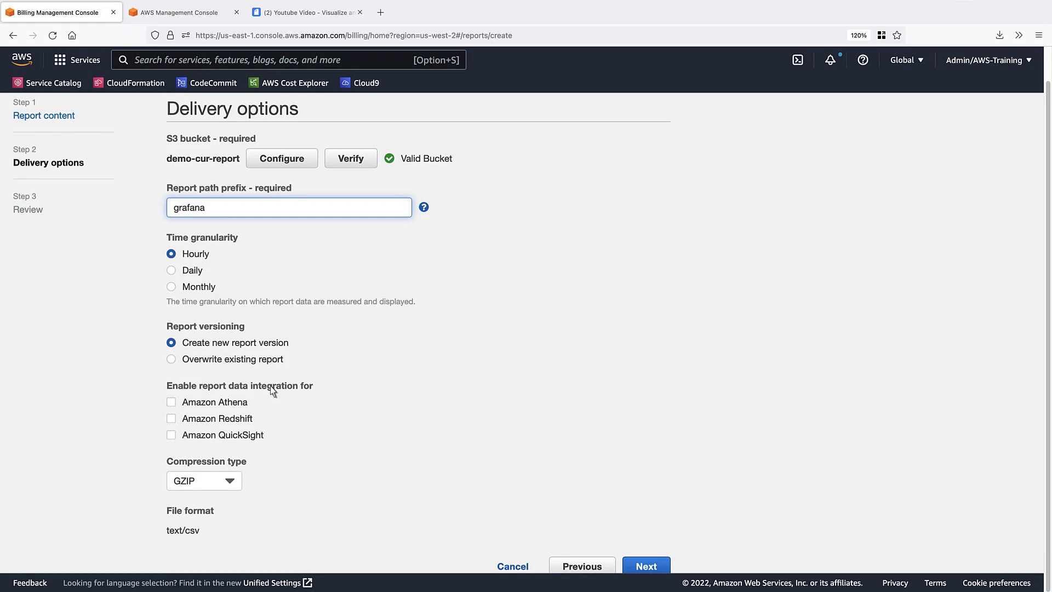
click(172, 359)
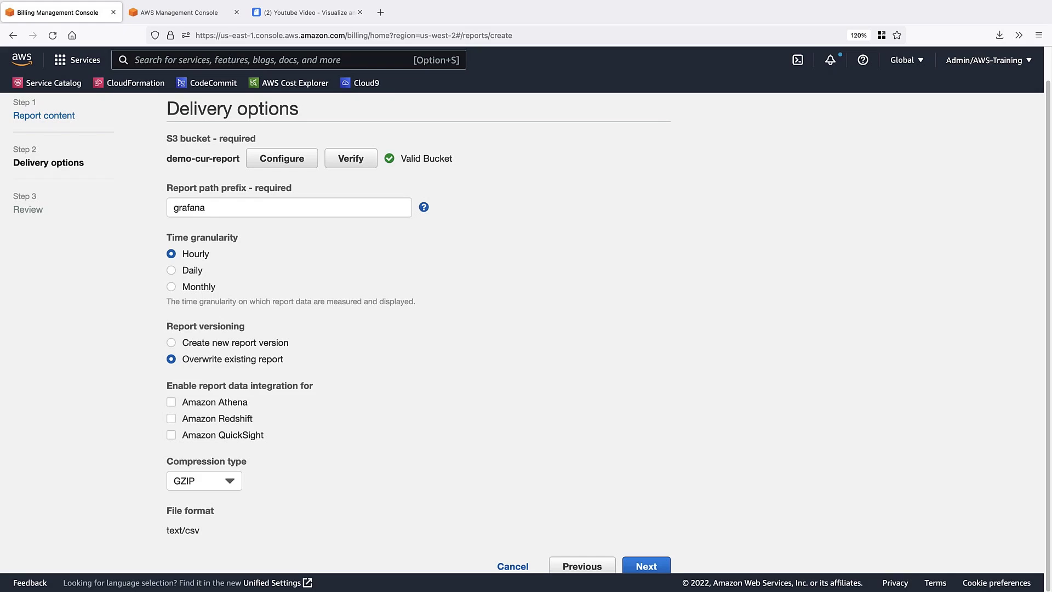
click(173, 404)
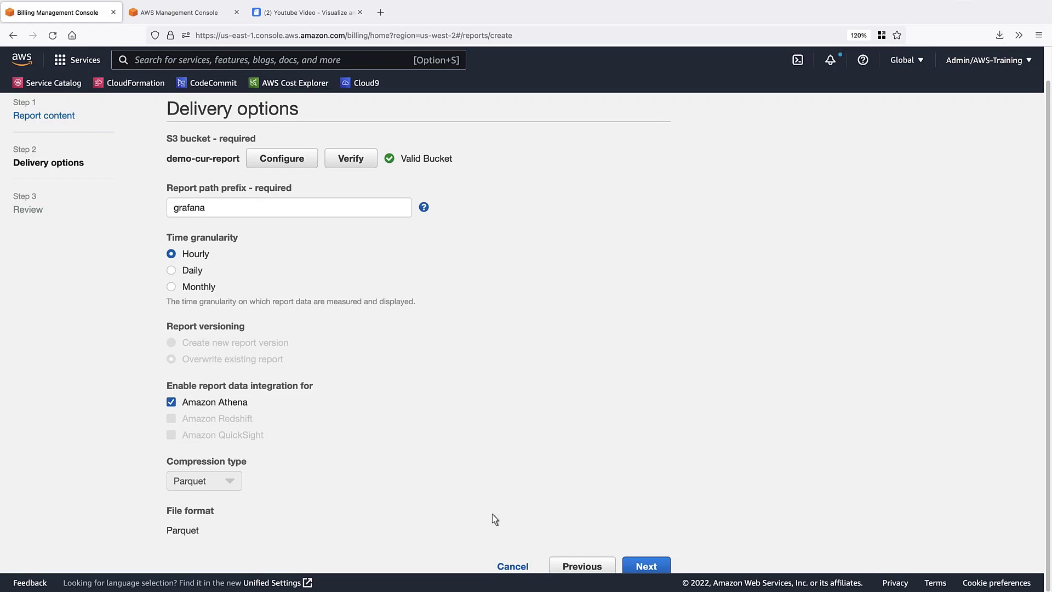
click(646, 566)
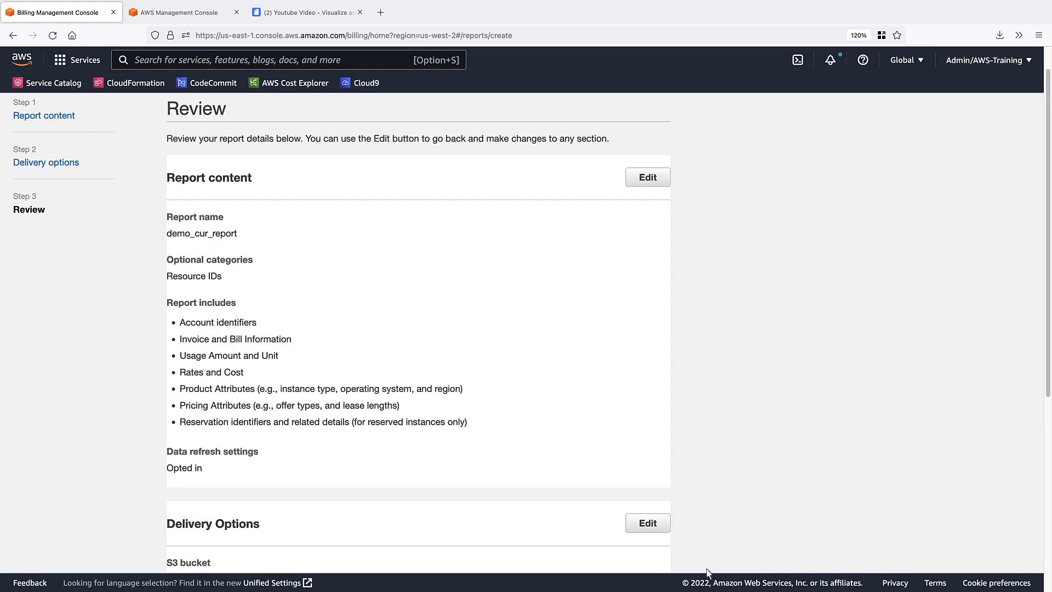
scroll(1050, 567, down, 5)
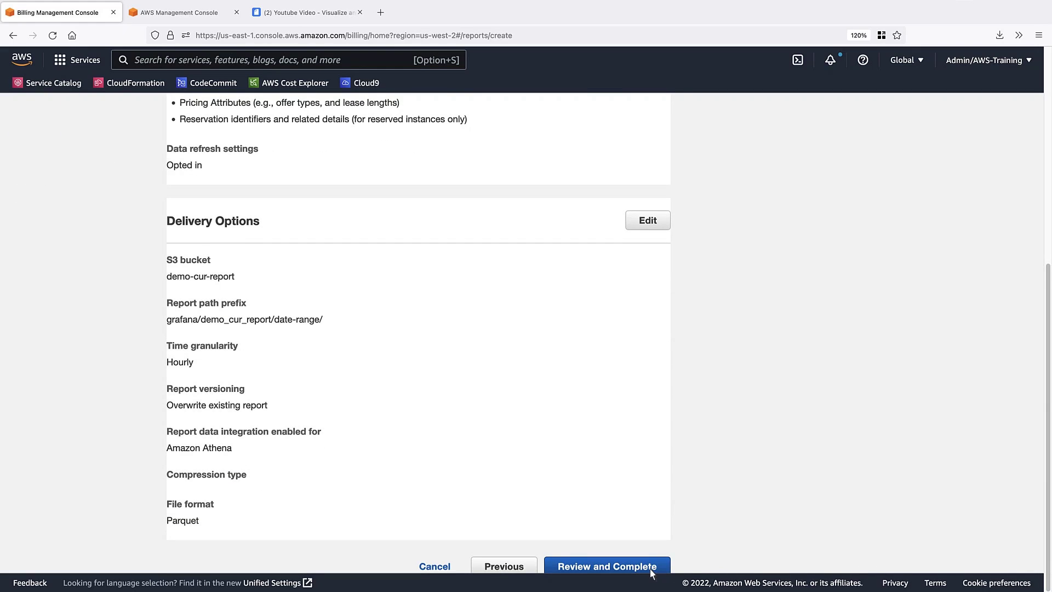
click(650, 569)
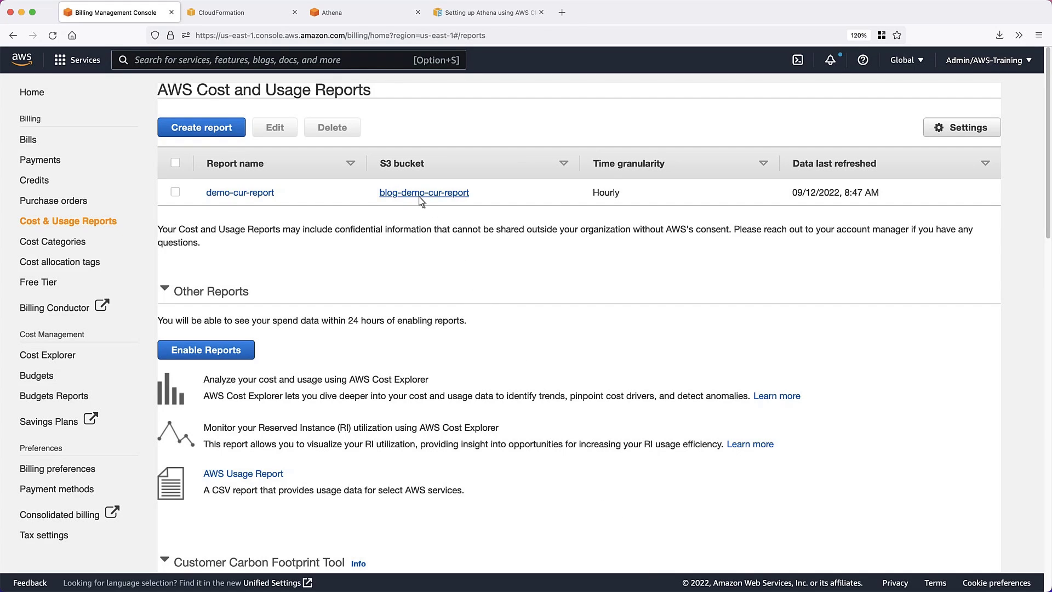
- Download crawler-cfn.yml from the grafana/demo-cur-report/ folder of the blog-demo-cur-report bucket
click(420, 194)
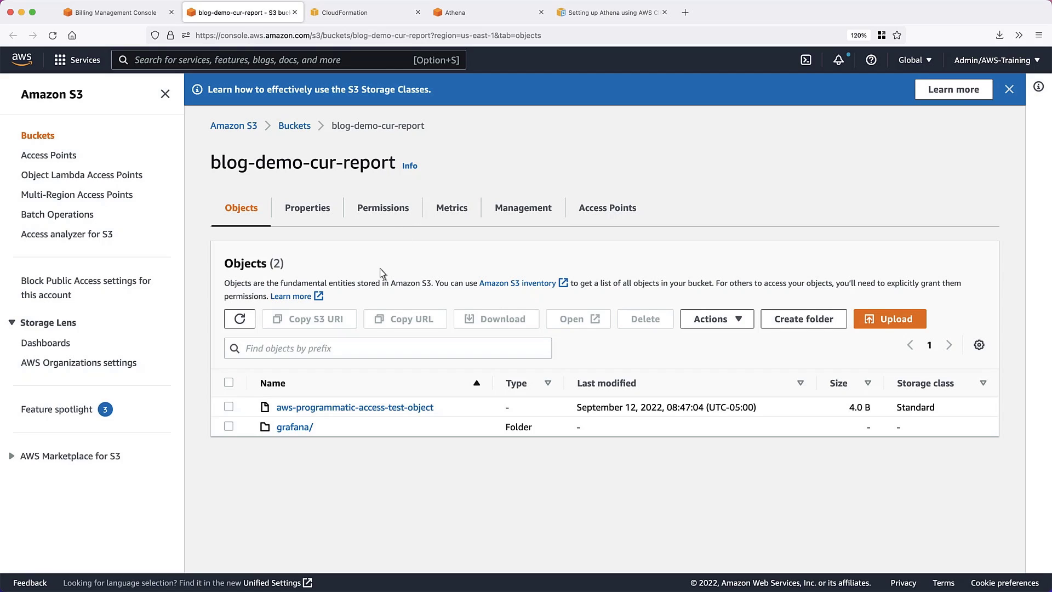
click(296, 427)
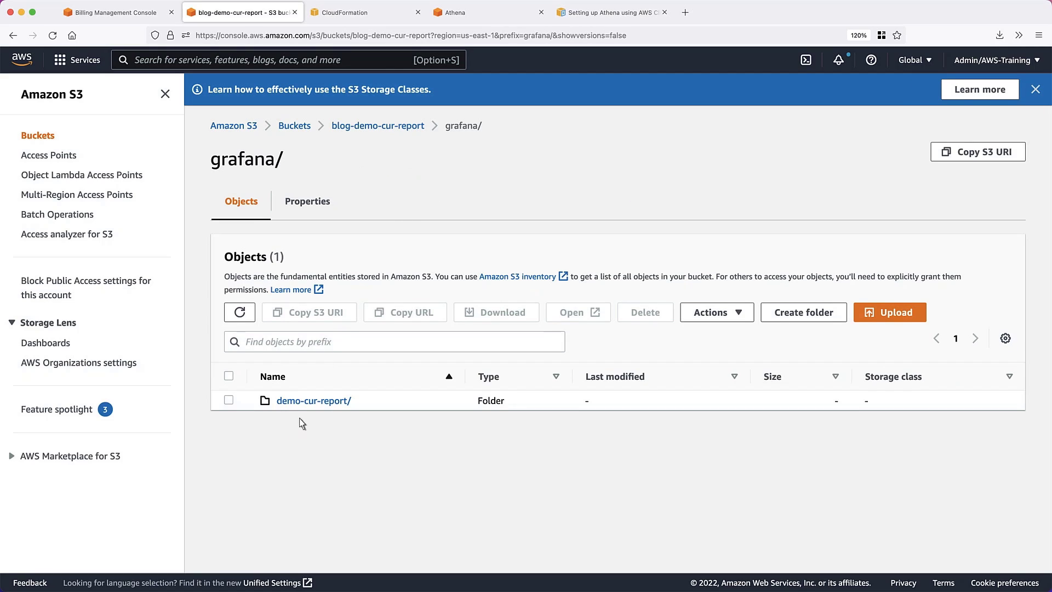
click(311, 403)
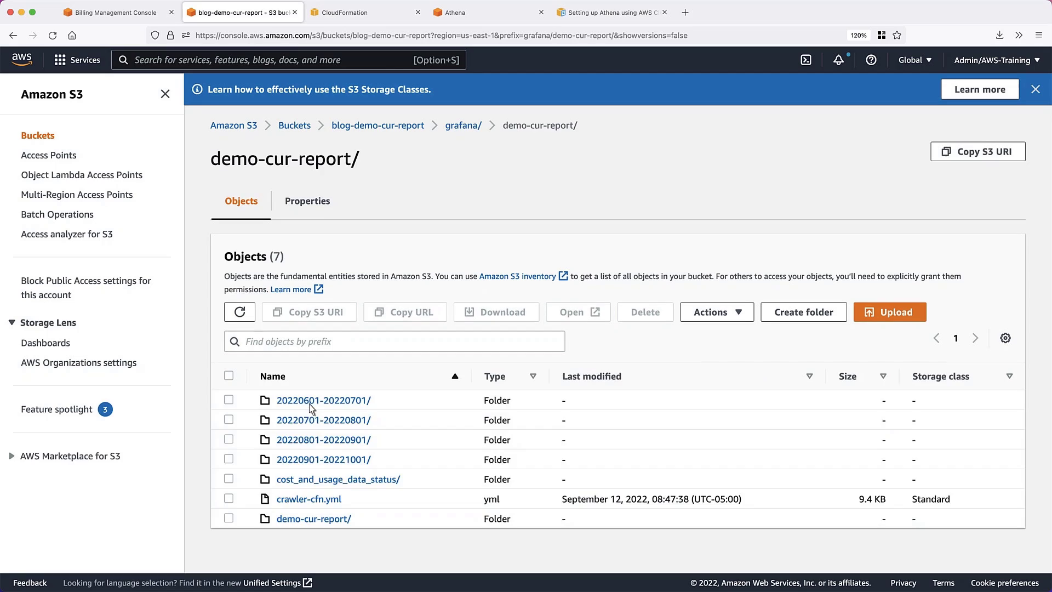
click(229, 499)
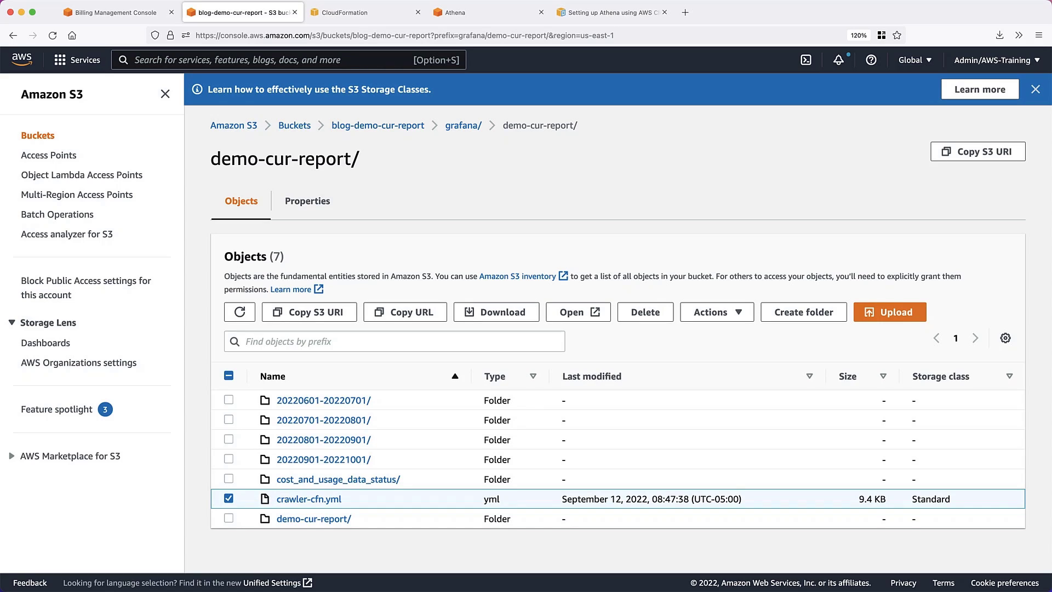
click(498, 317)
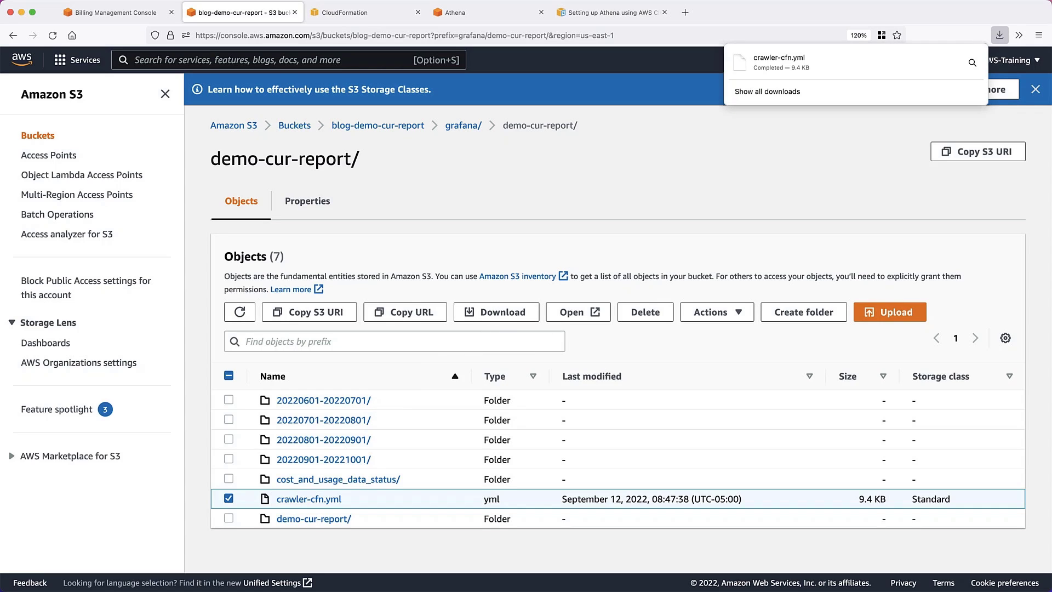
click(438, 200)
- Go to CloudFormation and start creating a stack with new resources
click(347, 13)
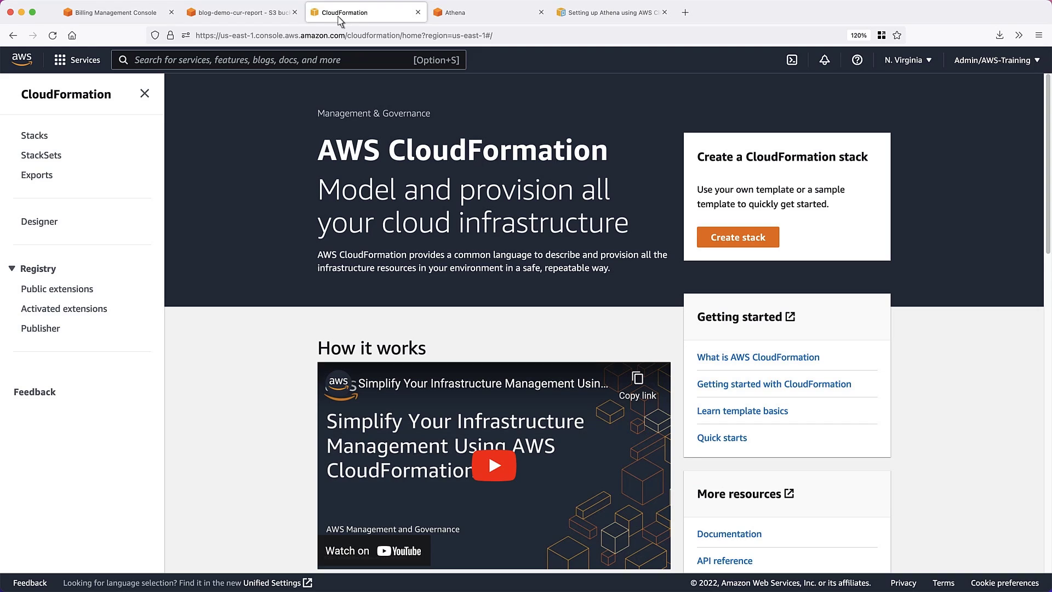
click(137, 62)
text(CloudFo)
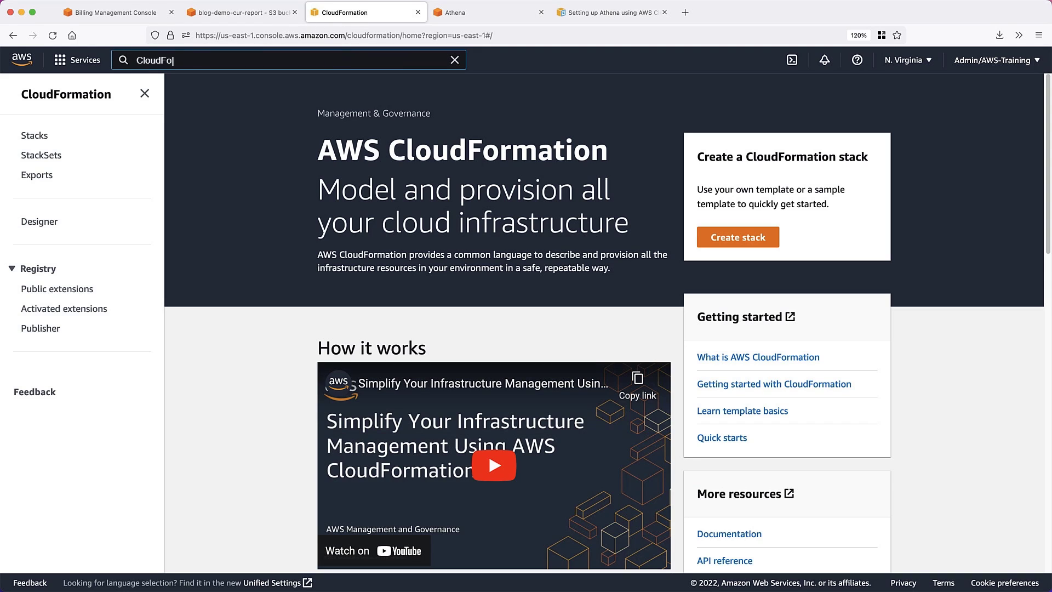
text(rmation)
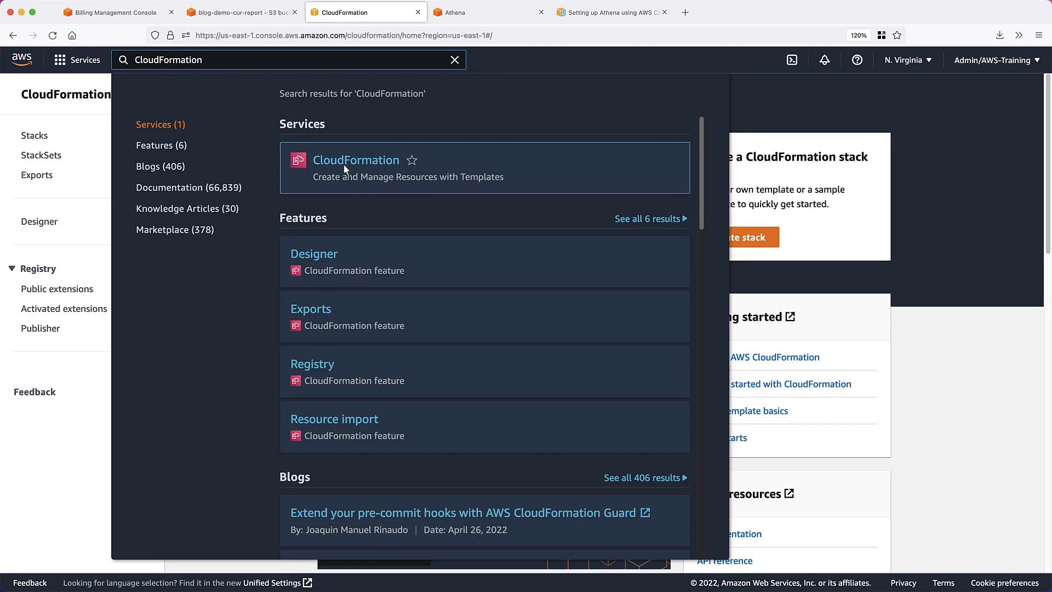
click(343, 166)
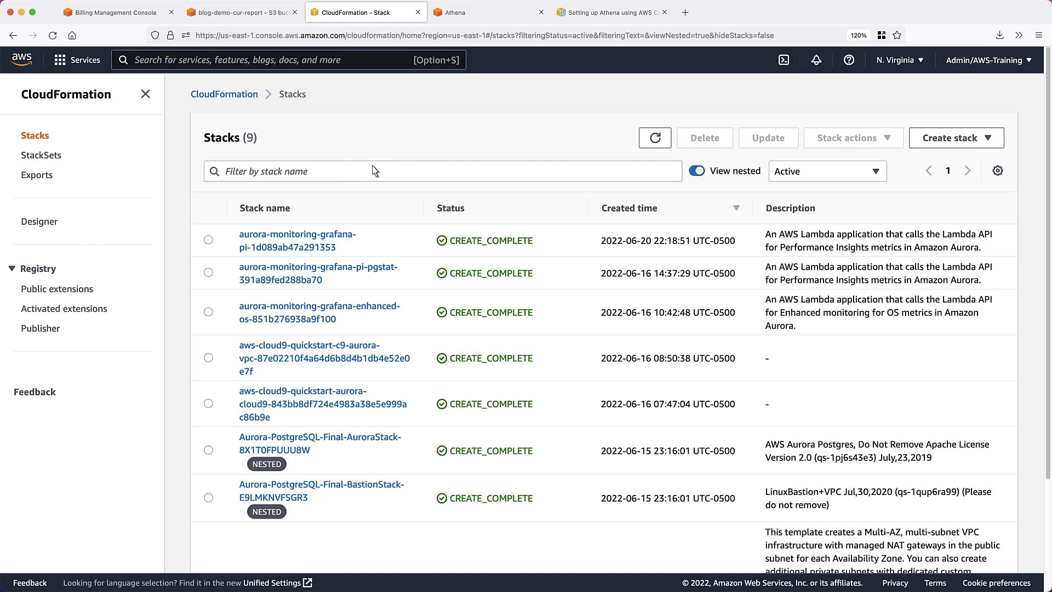
click(991, 144)
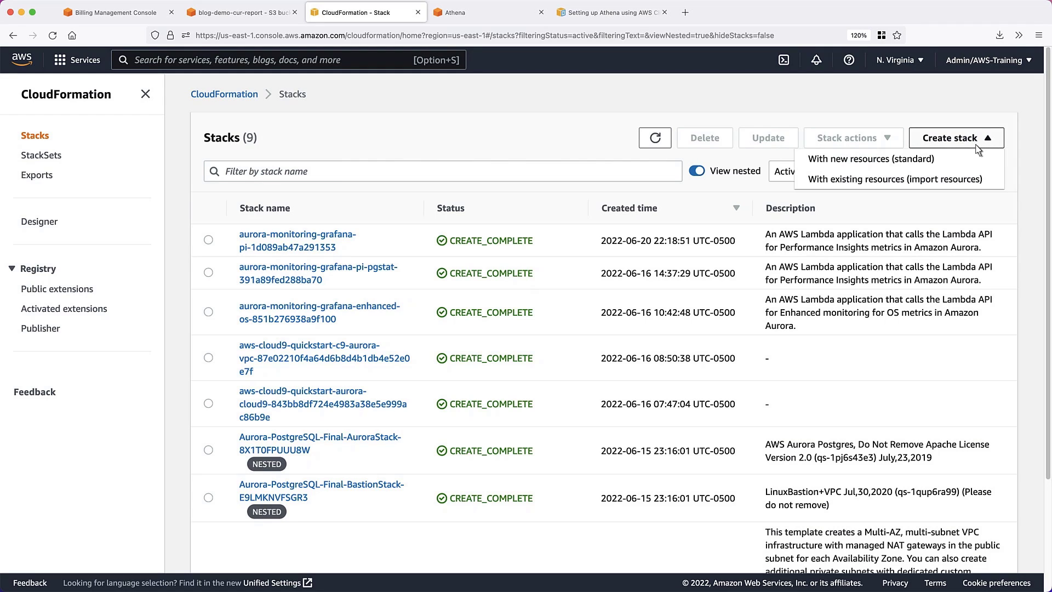
click(919, 164)
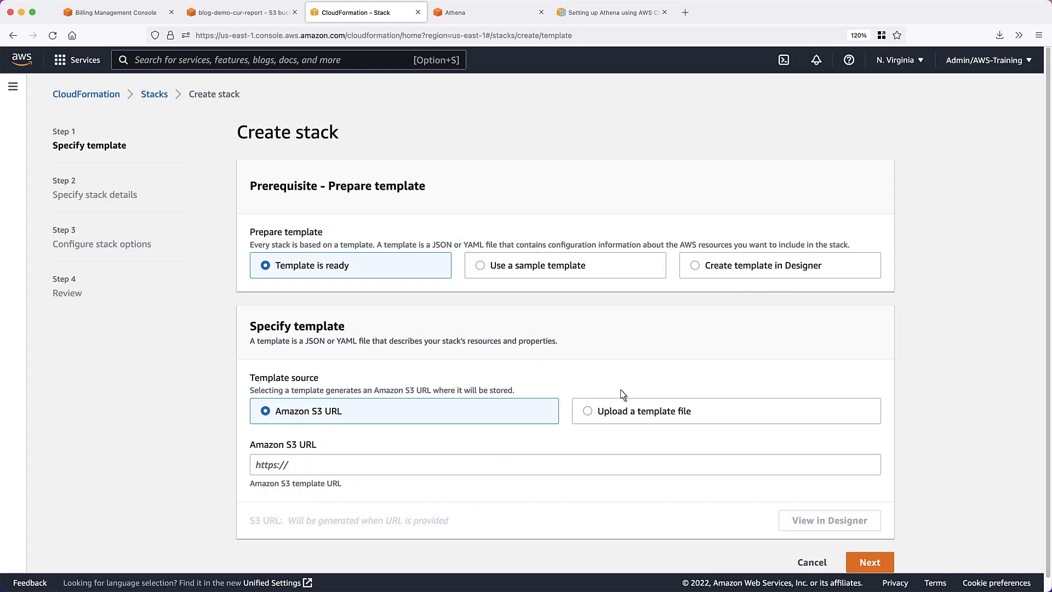
- Upload crawler-cfn.yml as the stack template and advance to stack details
click(588, 412)
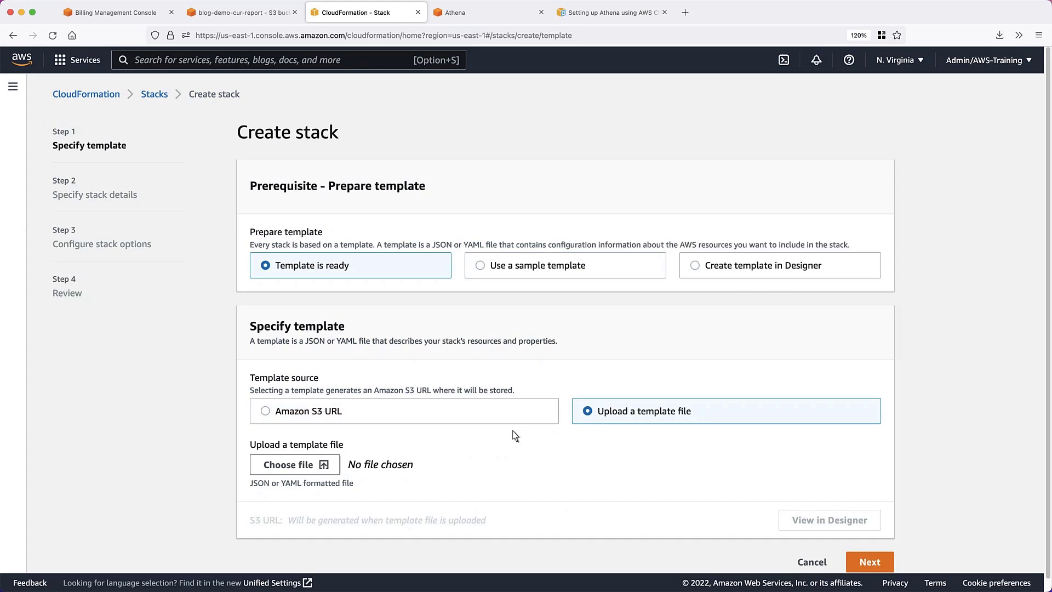
click(326, 466)
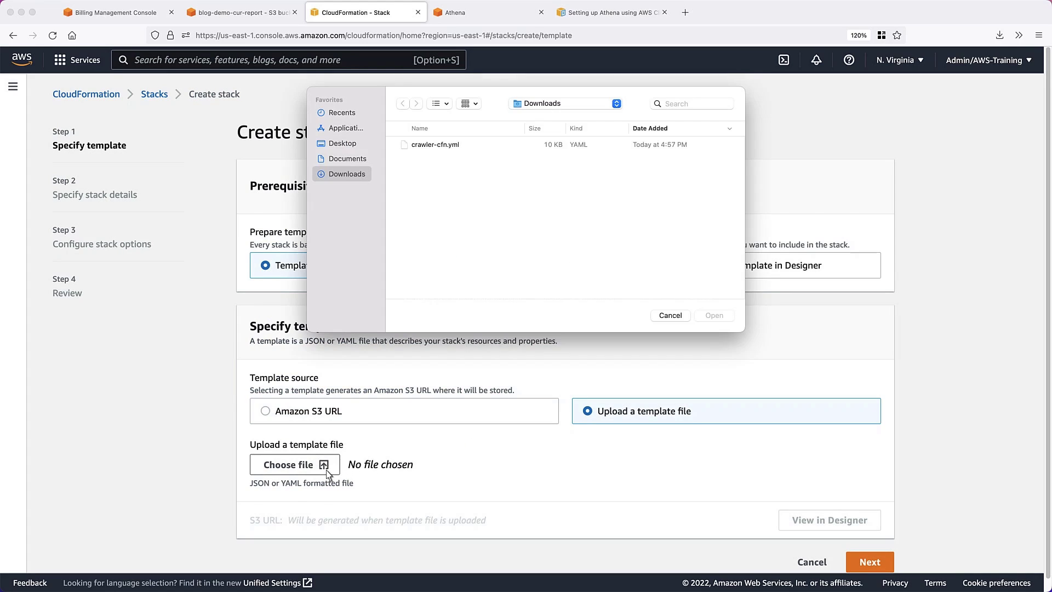
double_click(423, 147)
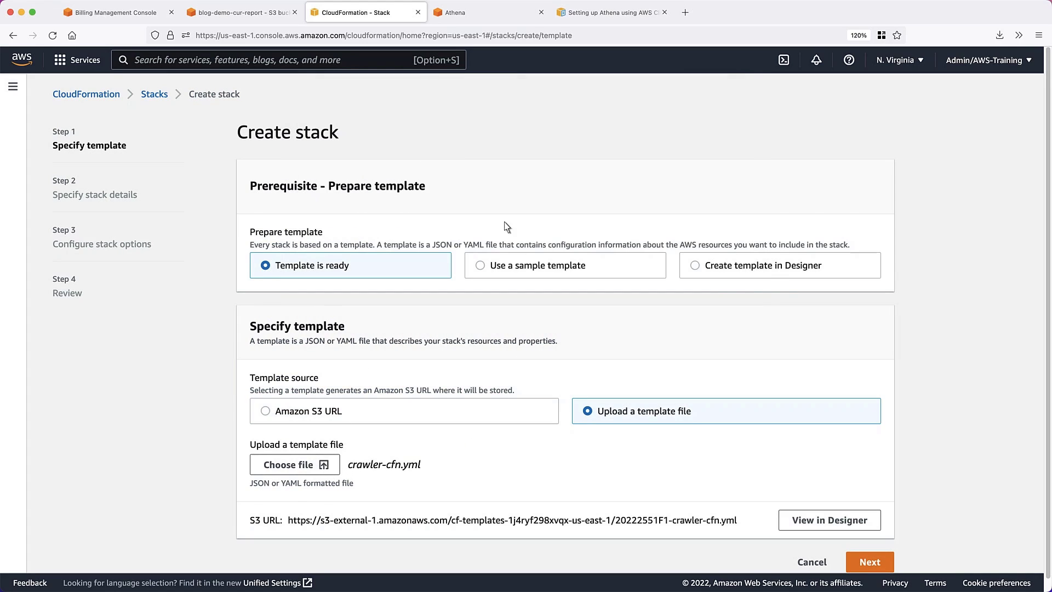
click(870, 562)
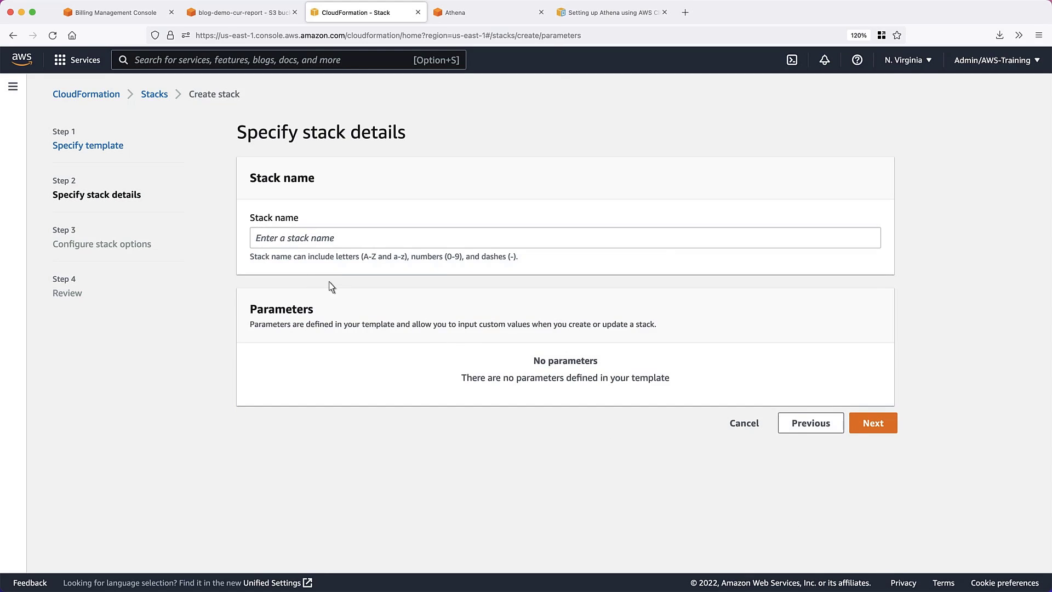
- Name the stack grafana-cost-usage-report, acknowledge IAM capabilities, create it and view its resources
click(254, 246)
text(grafana-cost-usage-report)
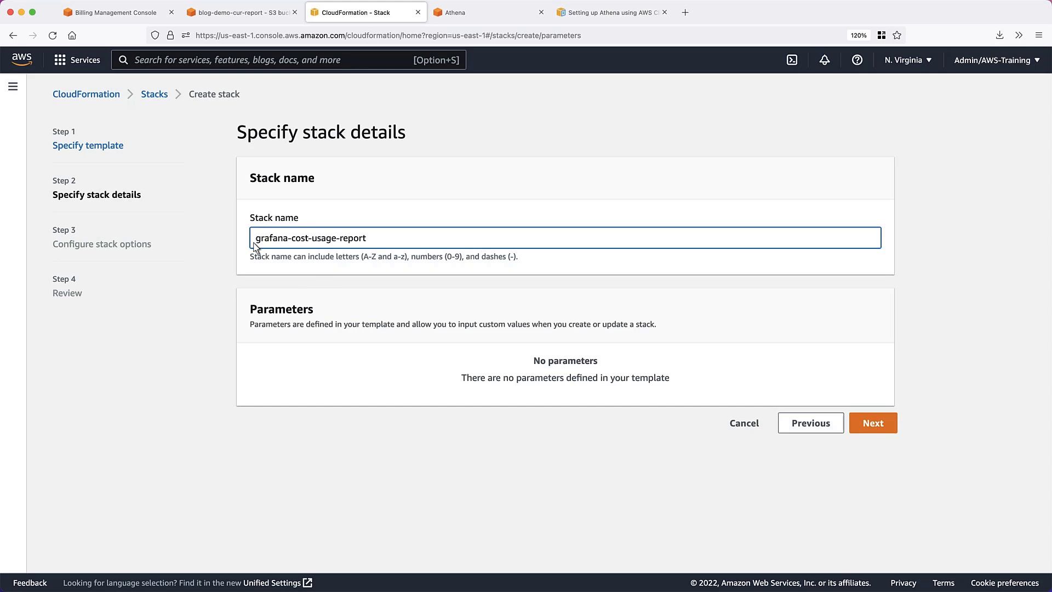
click(874, 428)
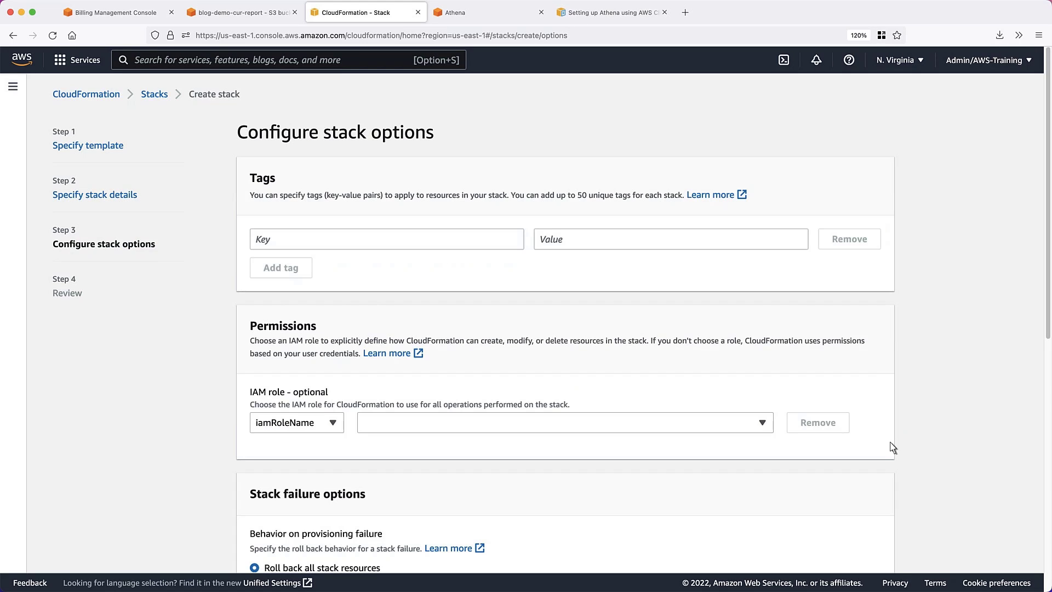
scroll(1031, 568, down, 5)
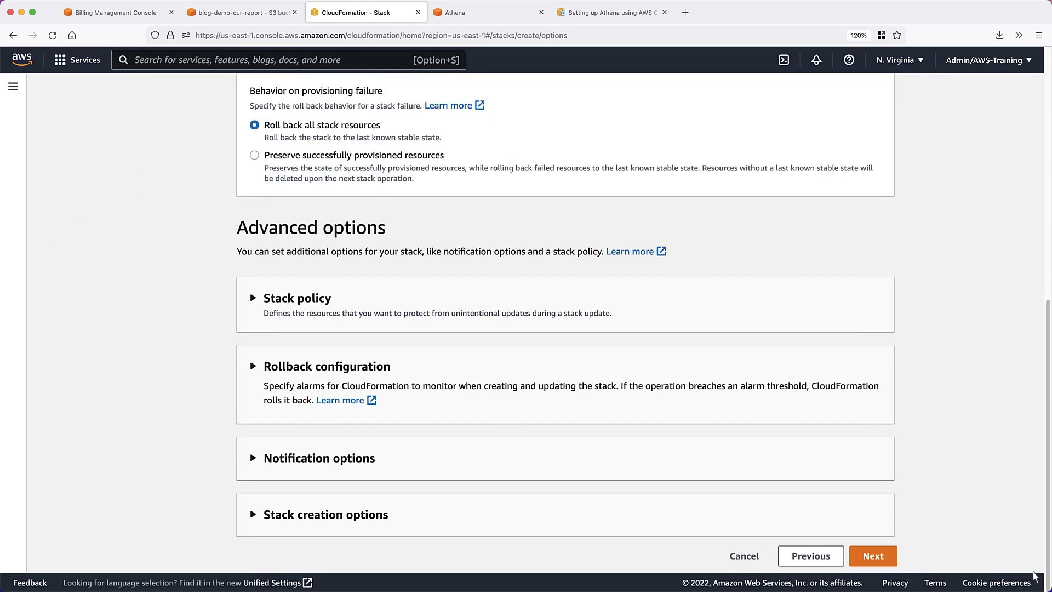
click(890, 564)
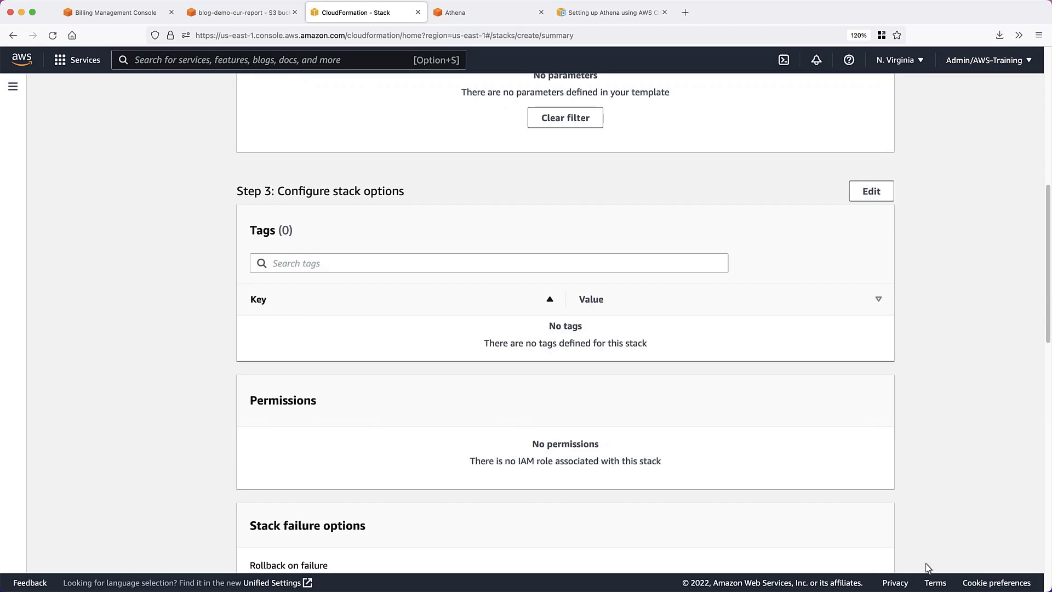
scroll(1041, 578, down, 5)
scroll(1041, 579, down, 5)
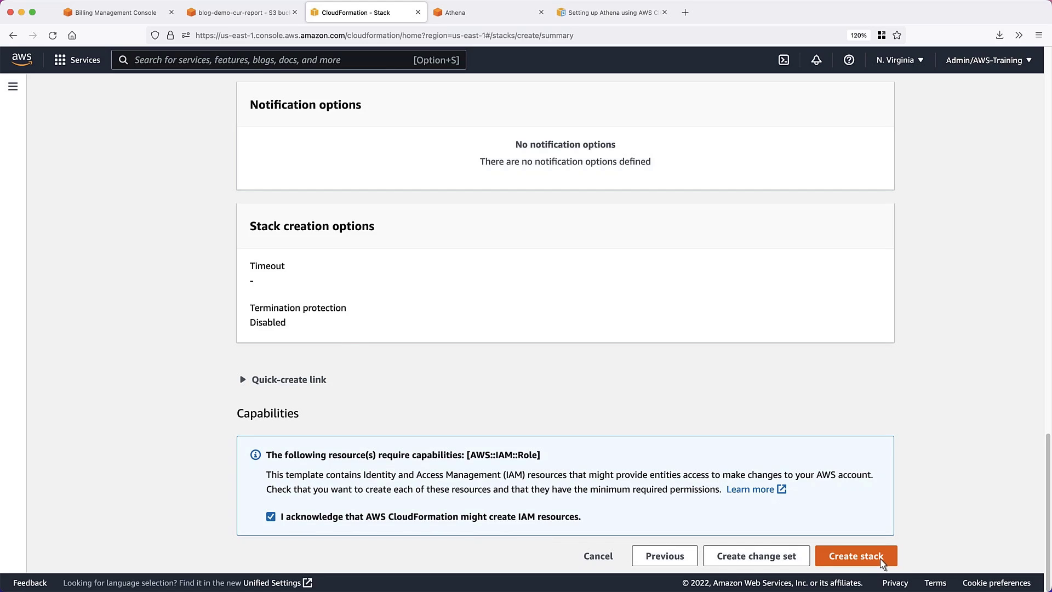
click(855, 557)
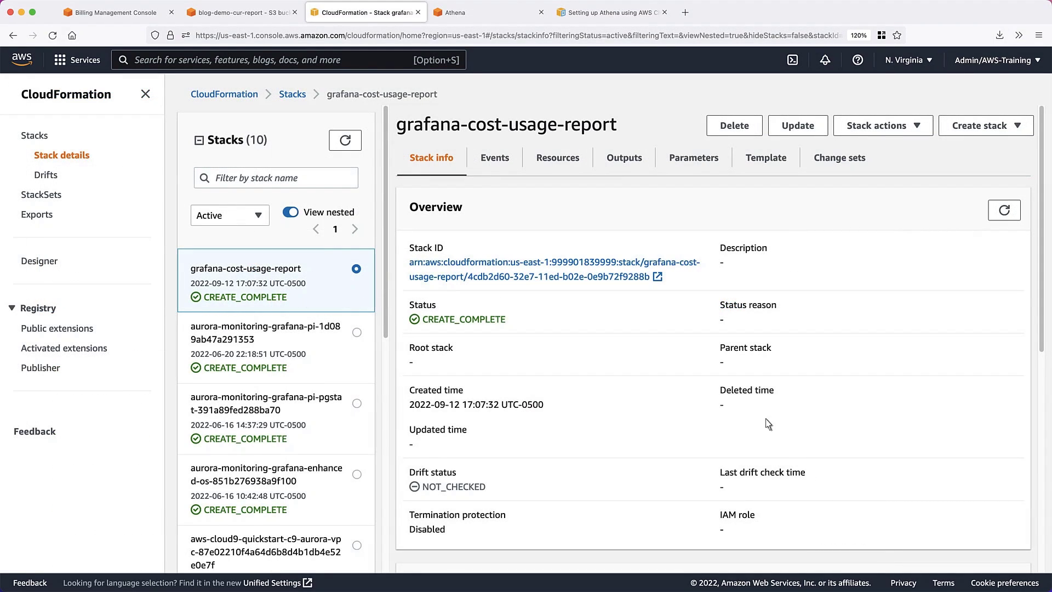
click(555, 165)
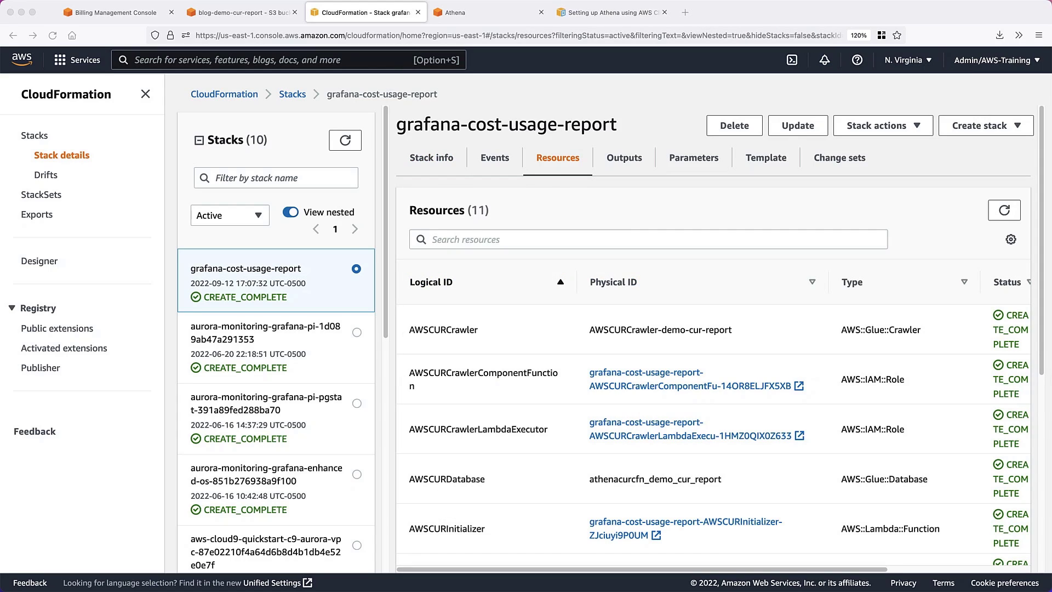
- Open Athena's query editor and expand the demo_cur_report table's columns, then search for S3
click(137, 59)
text(Athena)
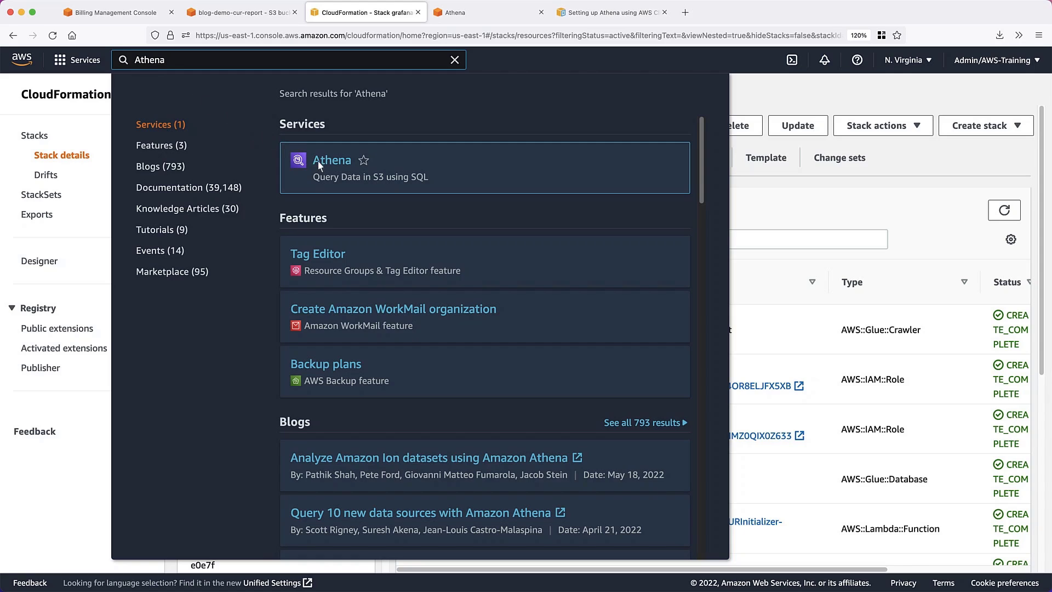
click(323, 163)
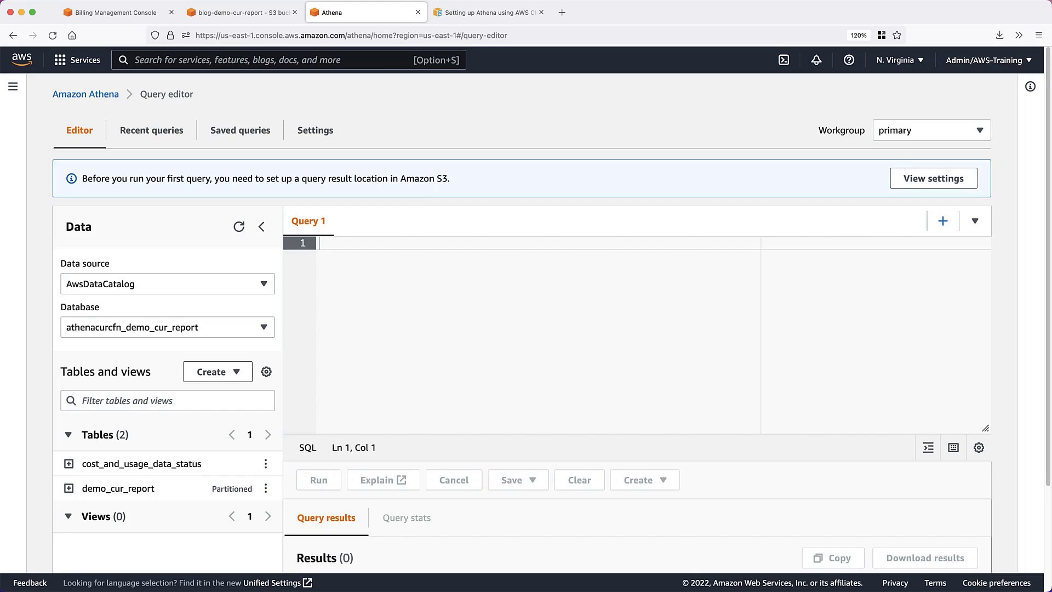
click(69, 489)
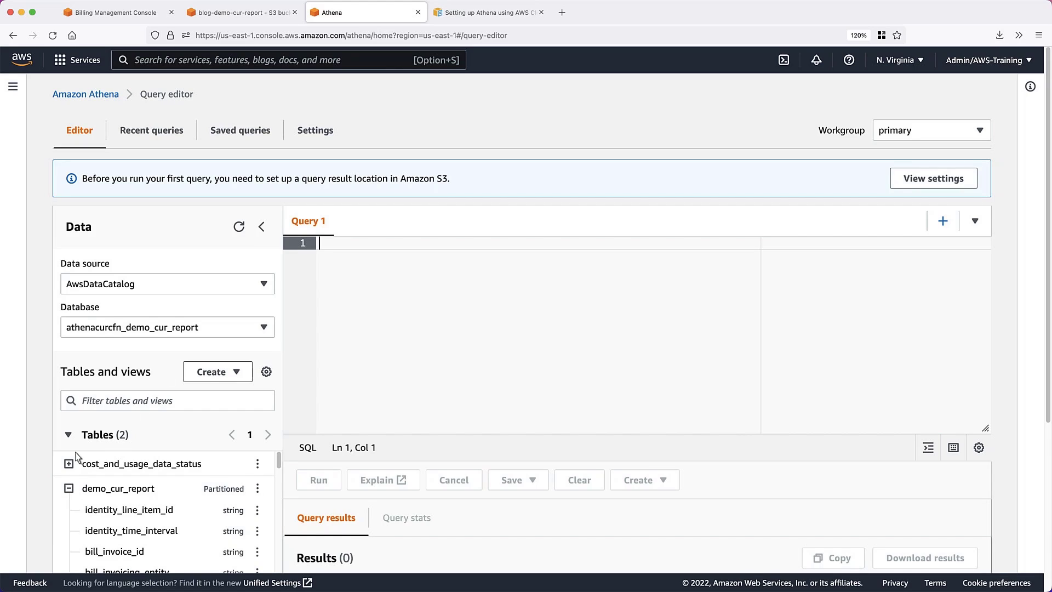
click(138, 62)
text(S3)
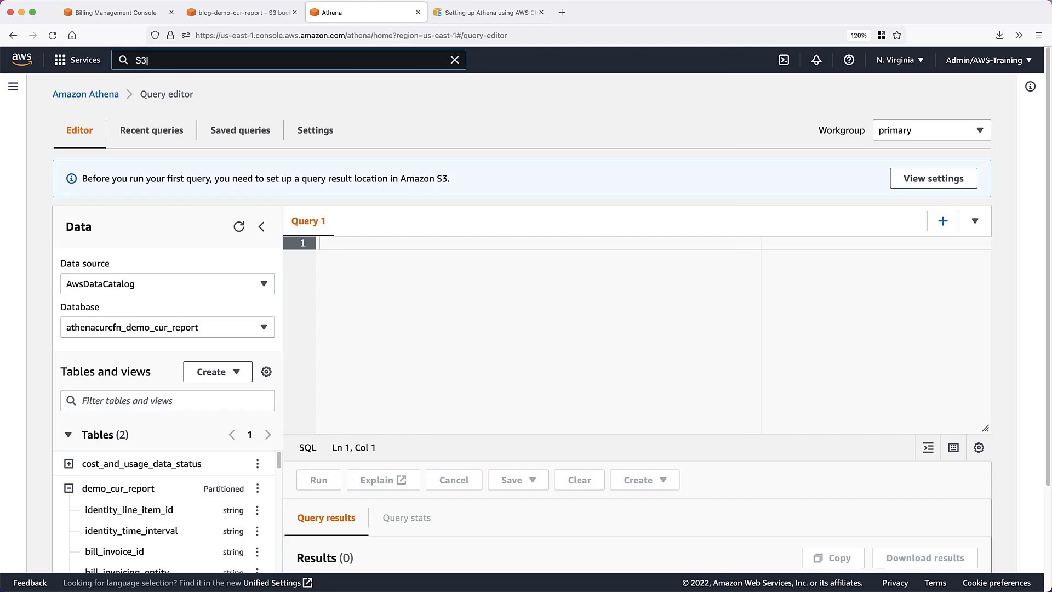
- Create a new S3 bucket named grafana-athena-query-results-demo2
click(315, 162)
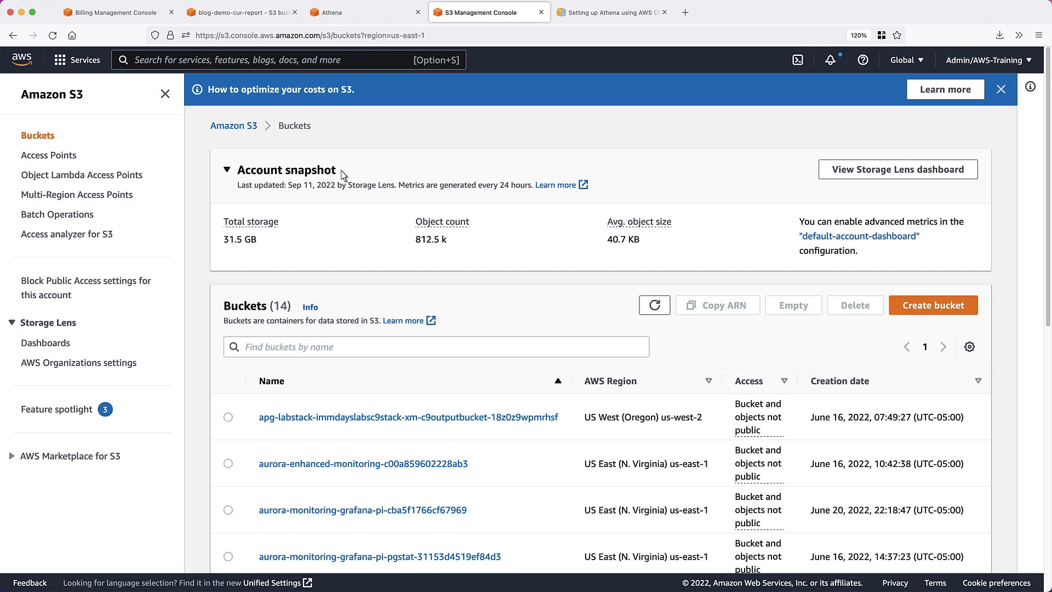
click(929, 311)
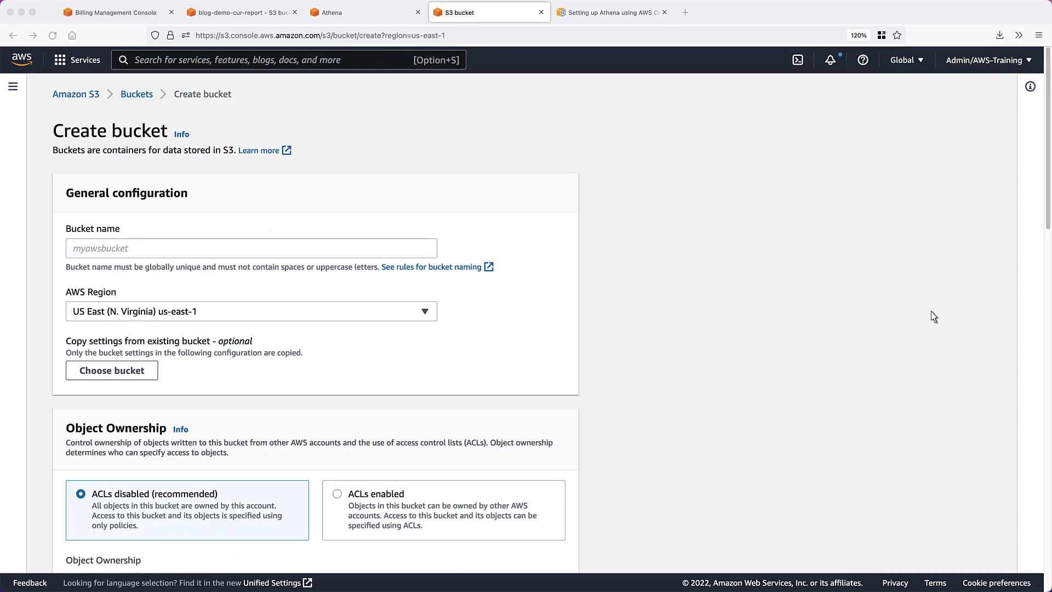
click(74, 249)
text(grafana-athena-query-results-demo2)
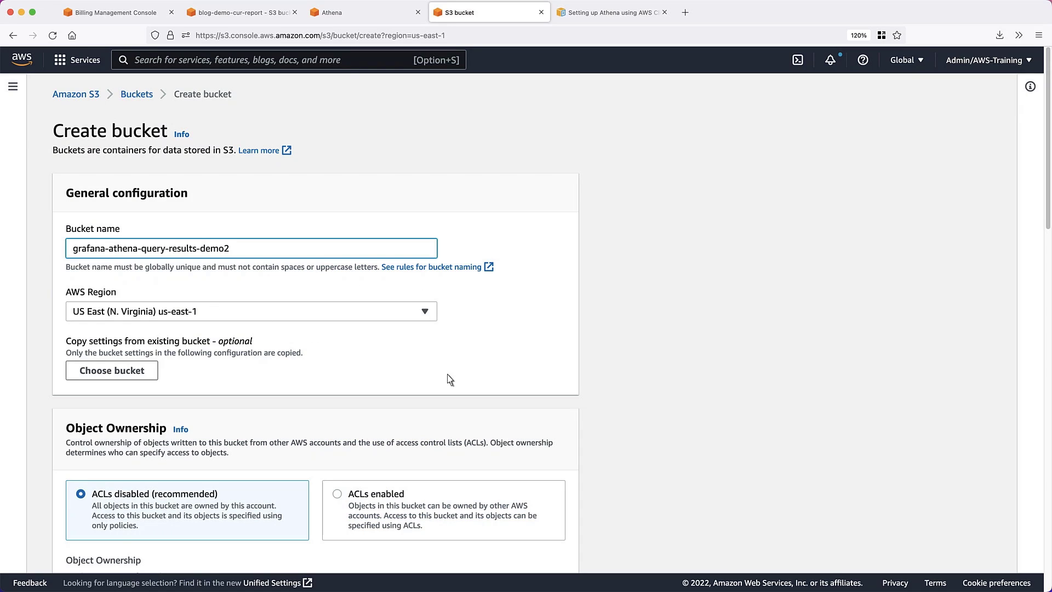
scroll(1040, 574, down, 15)
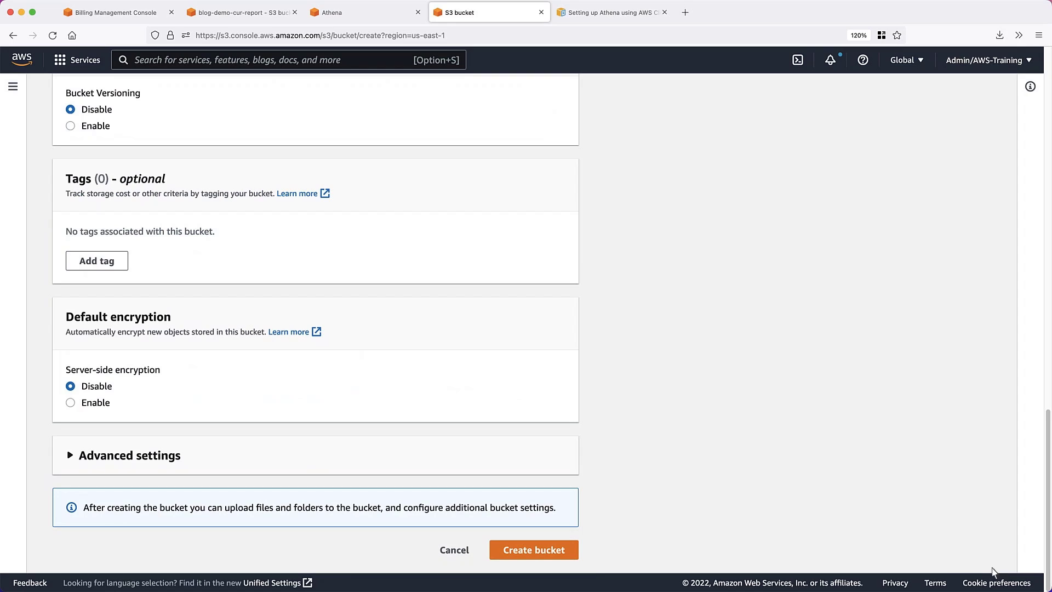
click(556, 556)
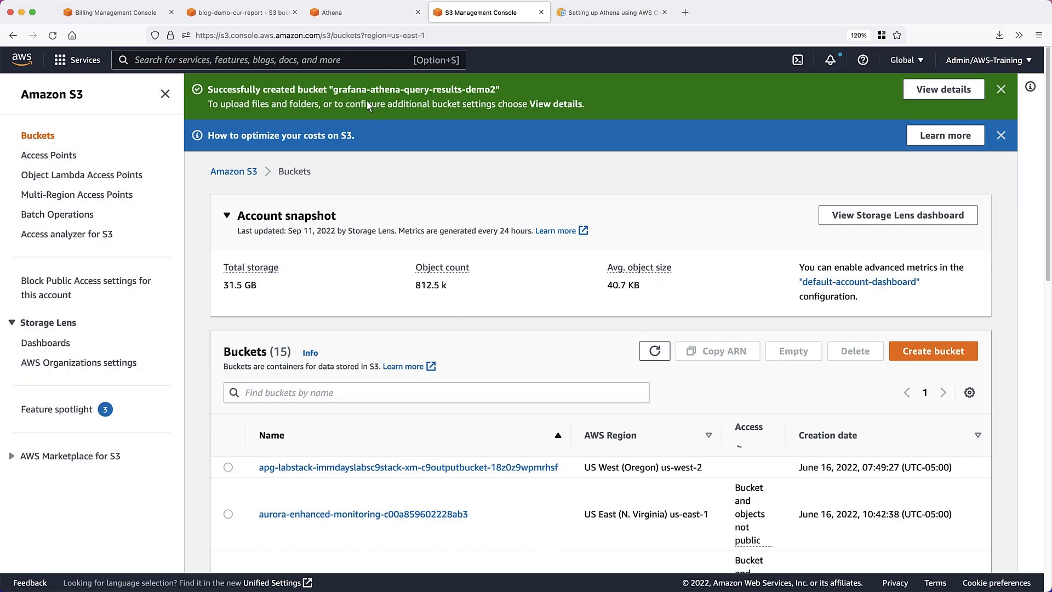
- From Athena's Workgroups page, start a new workgroup and begin naming it Grafana
click(332, 17)
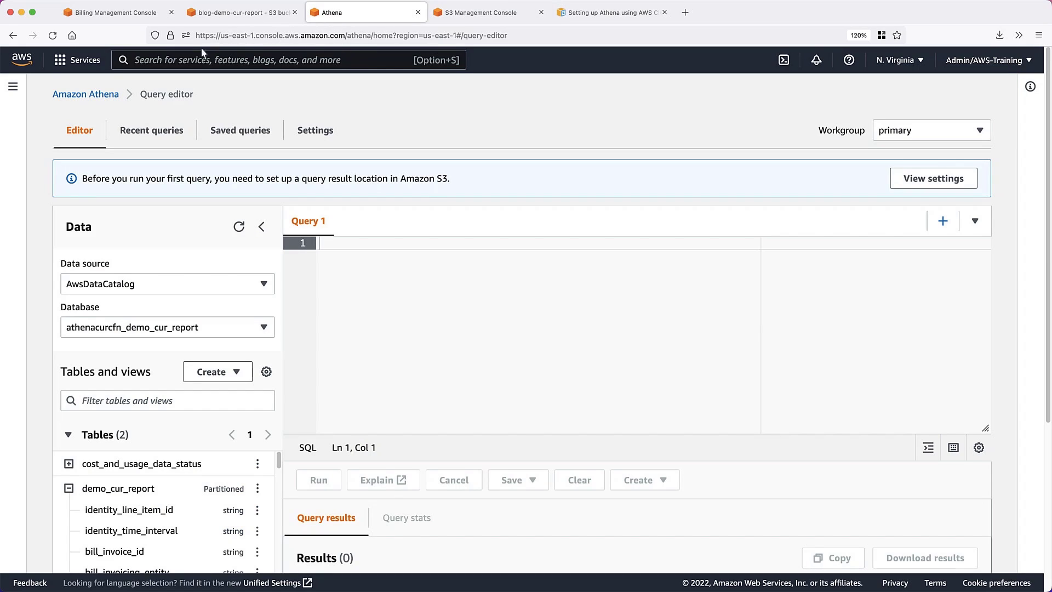
click(15, 87)
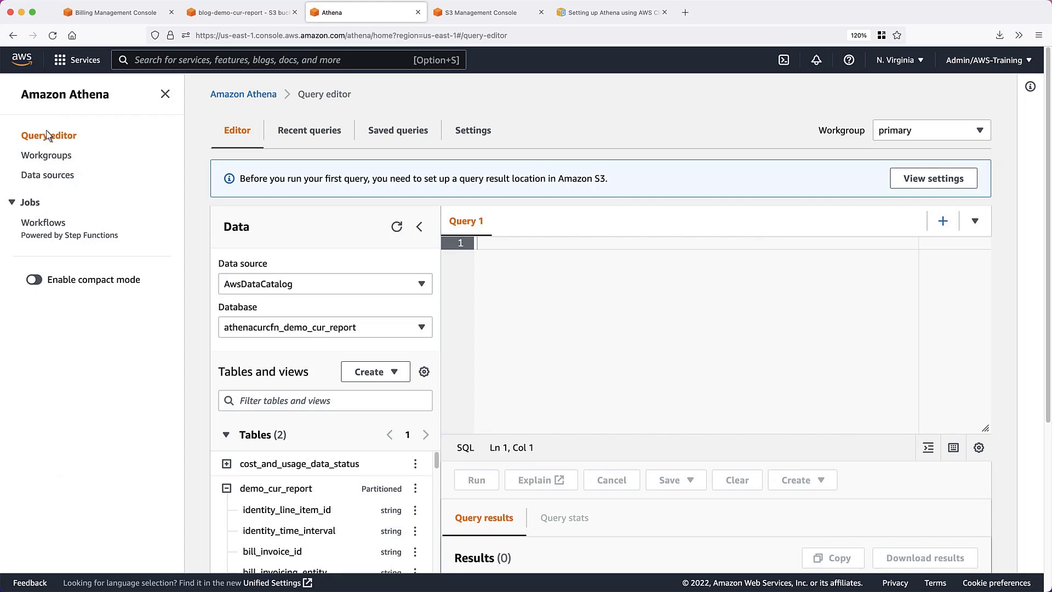
click(66, 157)
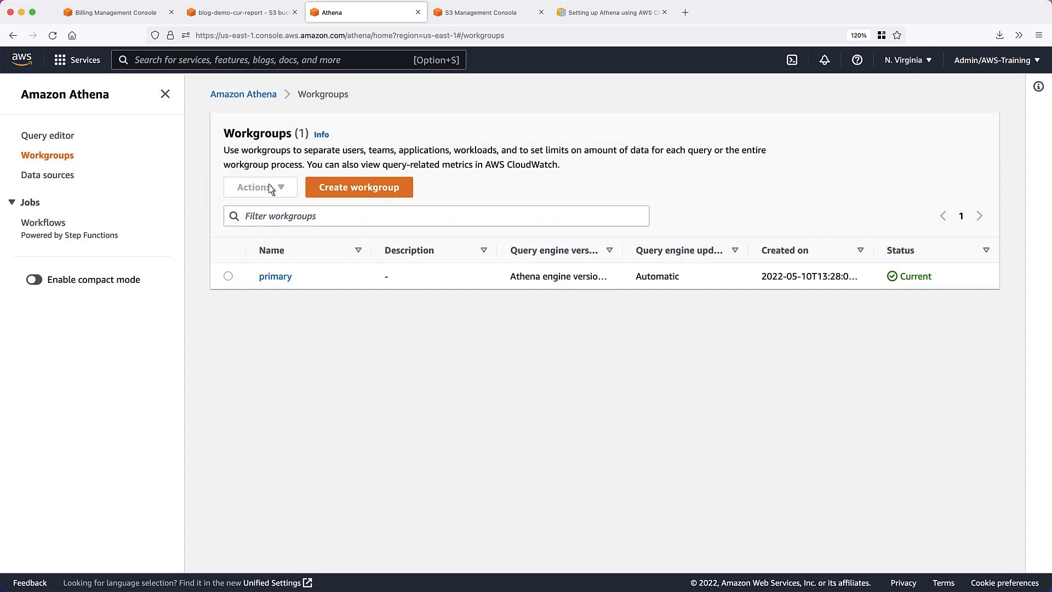
click(356, 194)
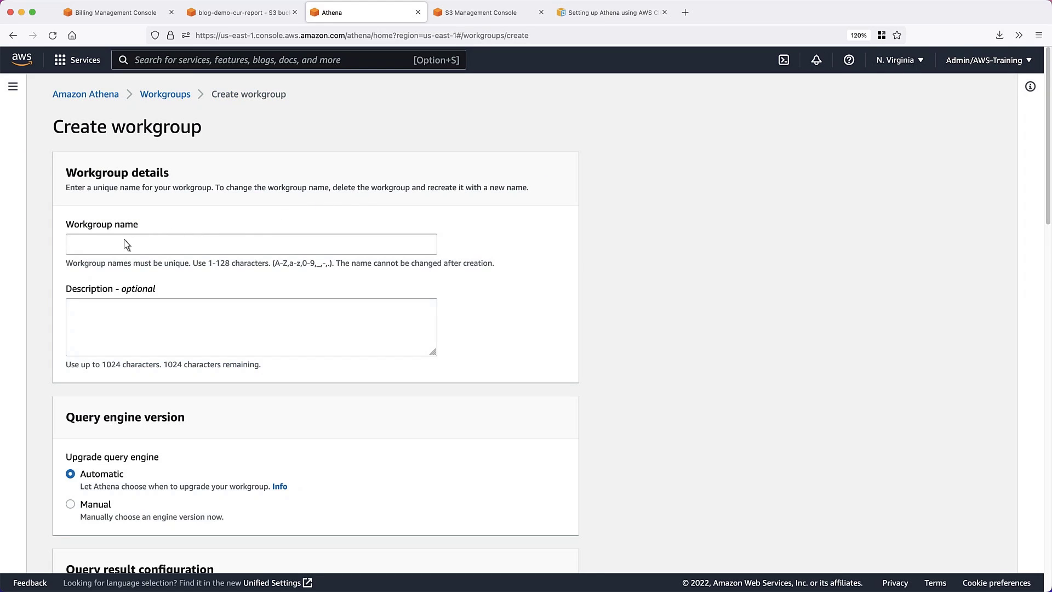
click(73, 250)
text(Grafana)
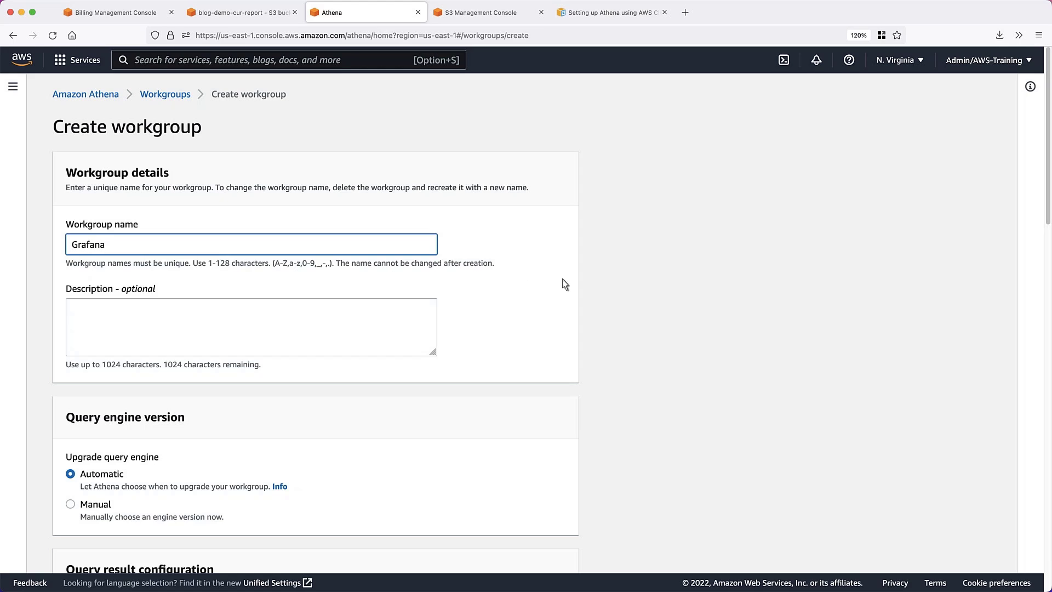
scroll(1049, 315, down, 3)
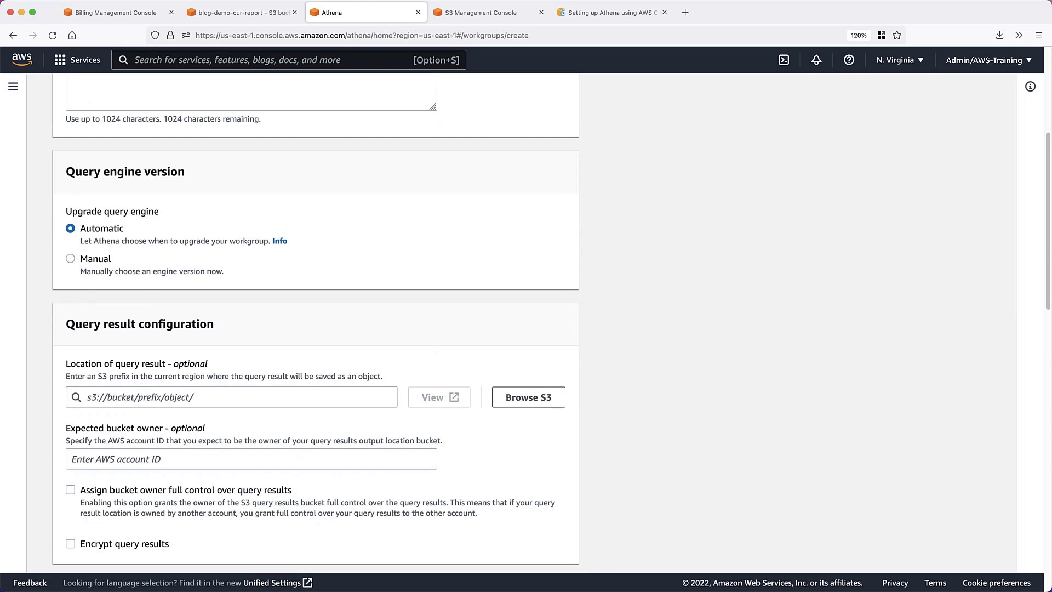
- Choose the grafana-athena-query-results-demo2 bucket as the query result location
click(554, 397)
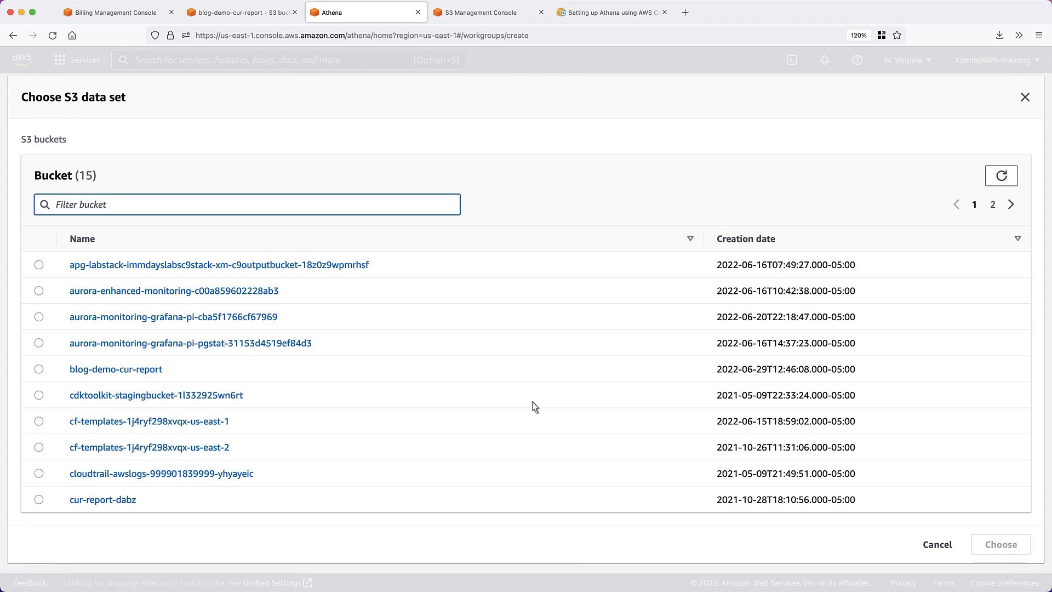
text(graf)
text(ana)
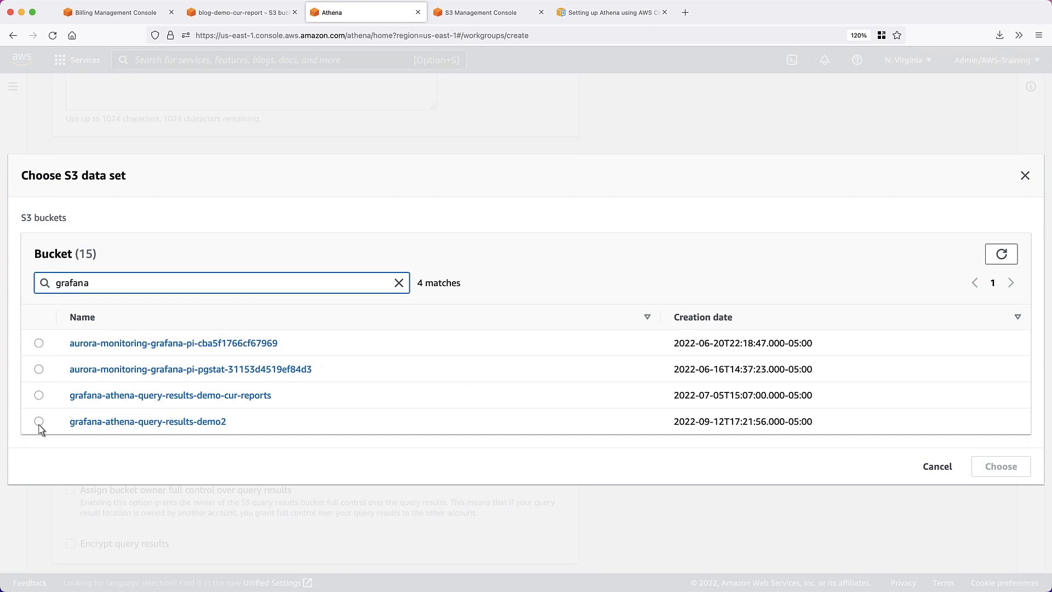
click(39, 422)
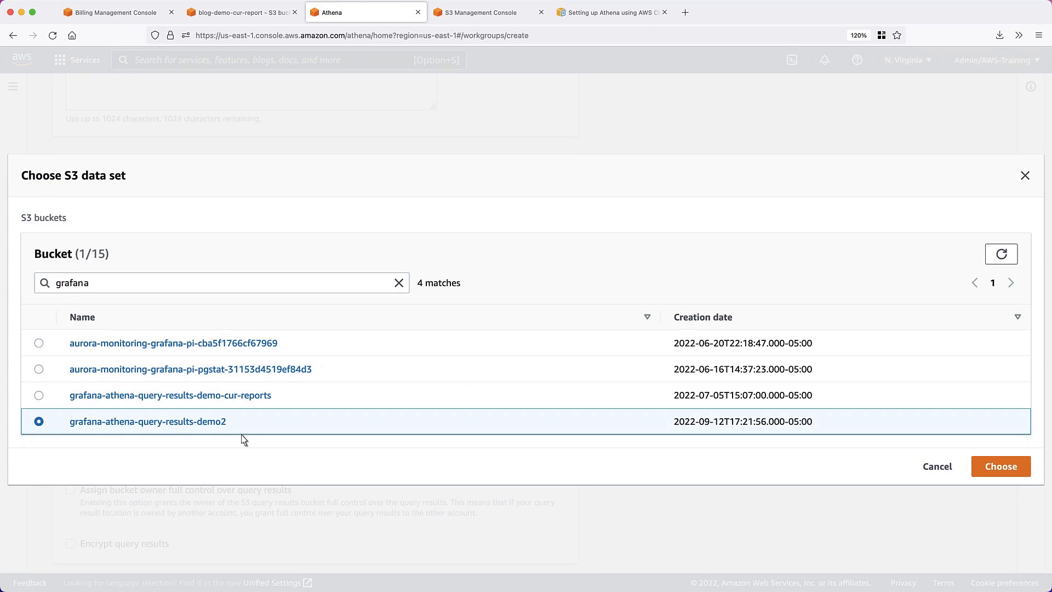
click(996, 469)
scroll(1046, 380, down, 3)
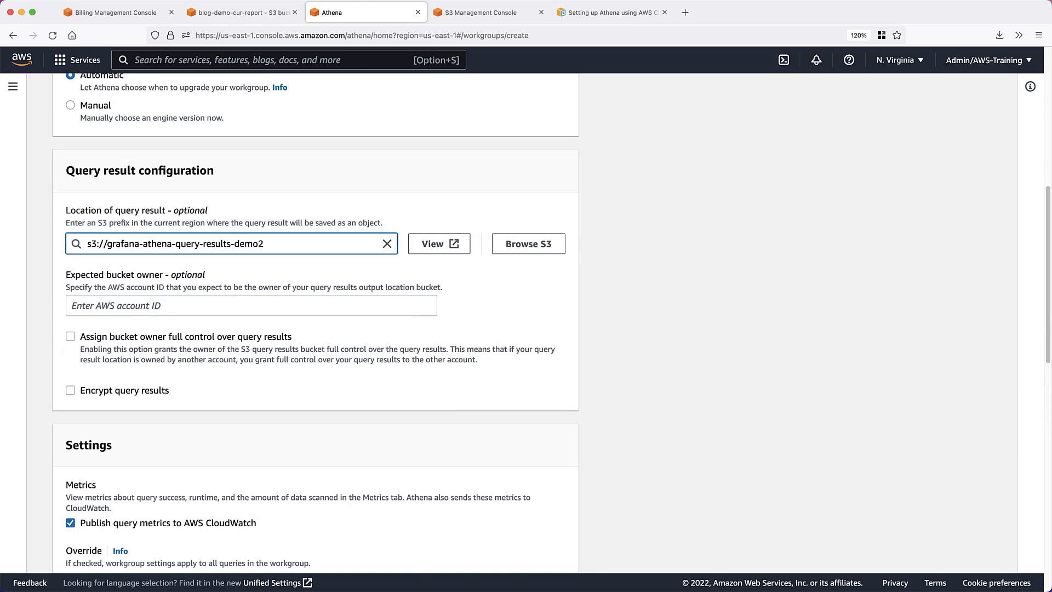
scroll(1047, 380, down, 1)
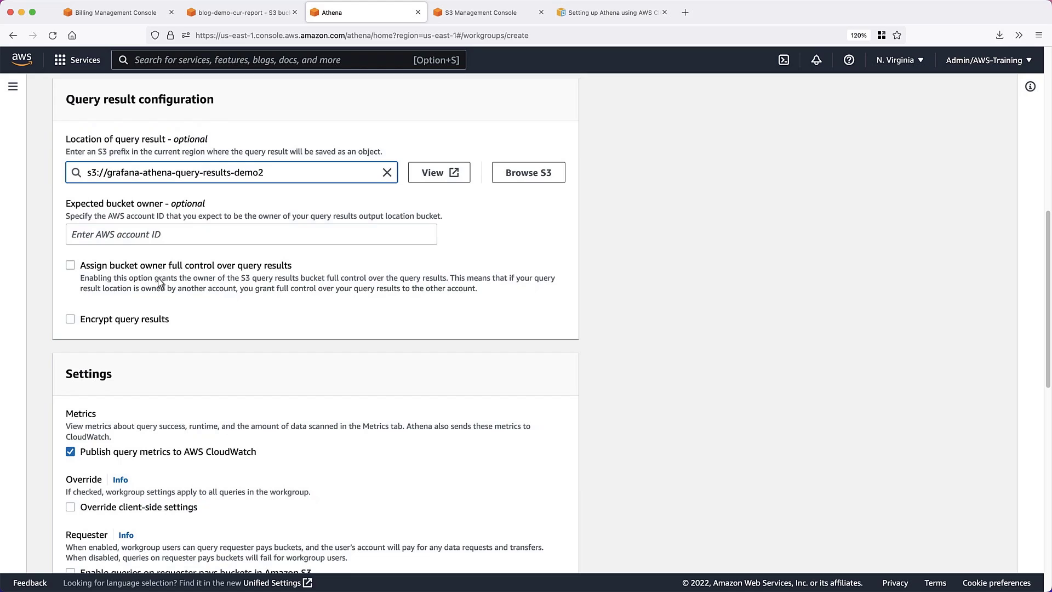
- Enable bucket owner full control and query result encryption with SSE_S3
click(70, 266)
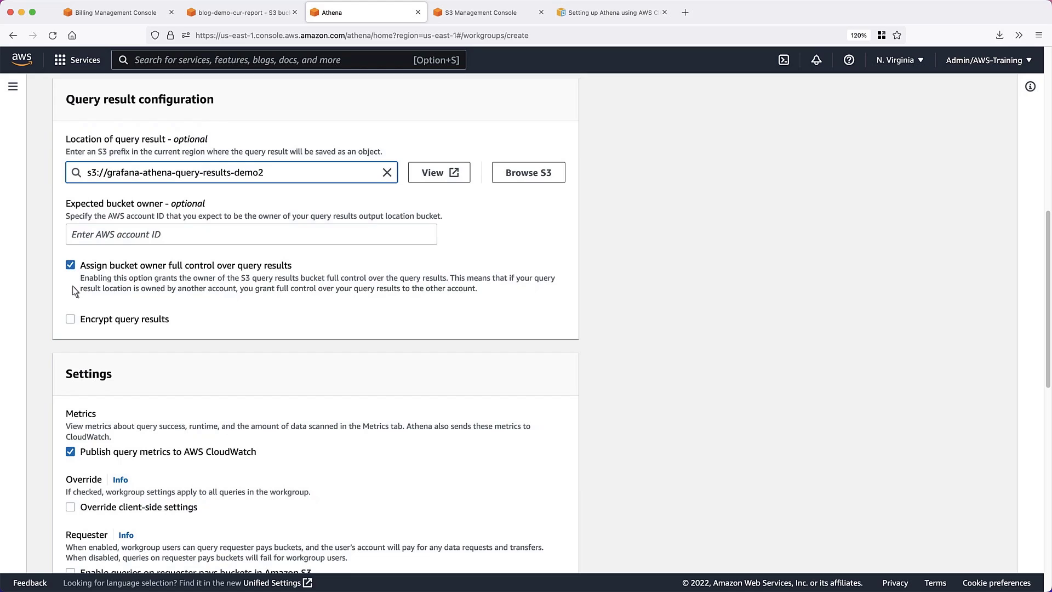
click(72, 319)
scroll(75, 326, down, 1)
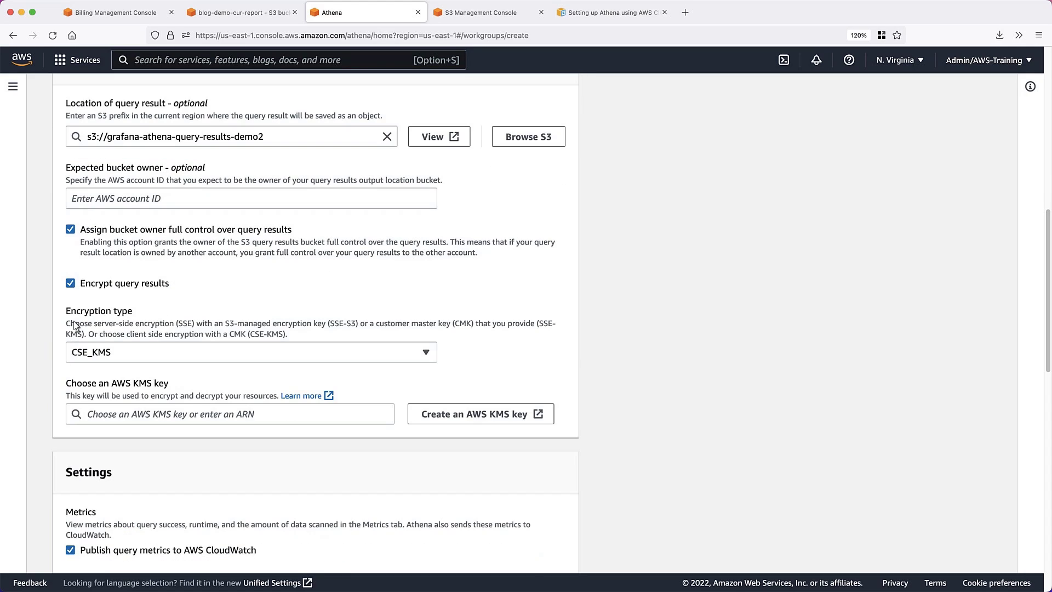
click(427, 353)
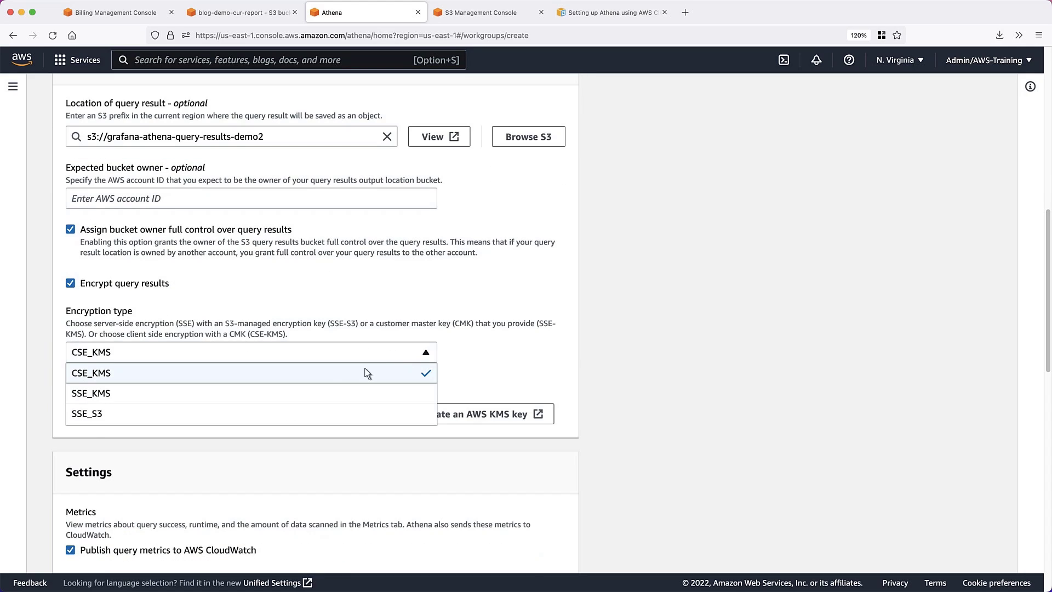
click(99, 417)
scroll(1040, 567, down, 10)
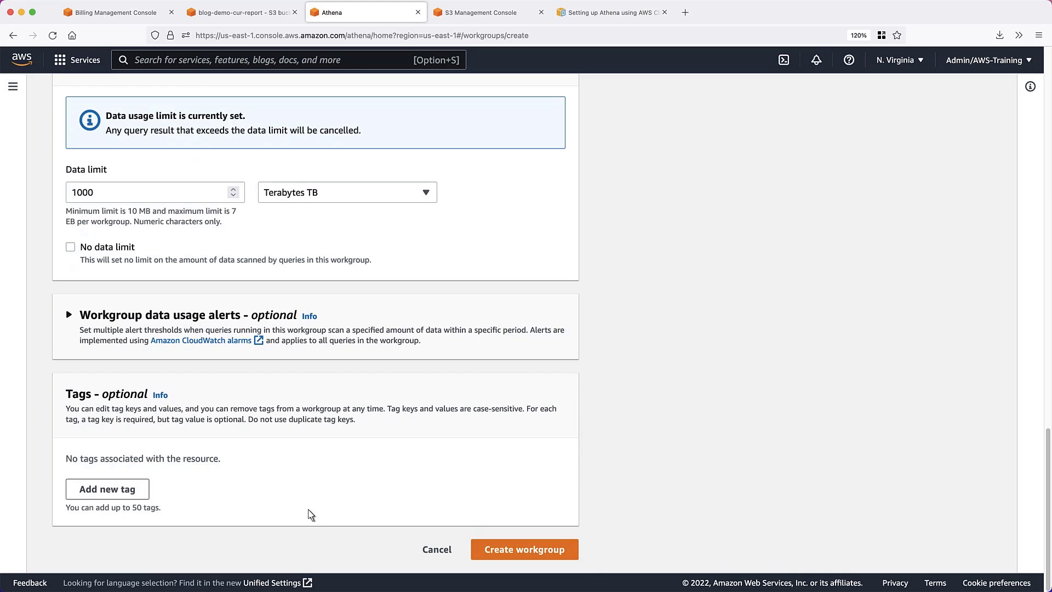
- Add tag GrafanaDataSource=true and create the Grafana workgroup
click(132, 494)
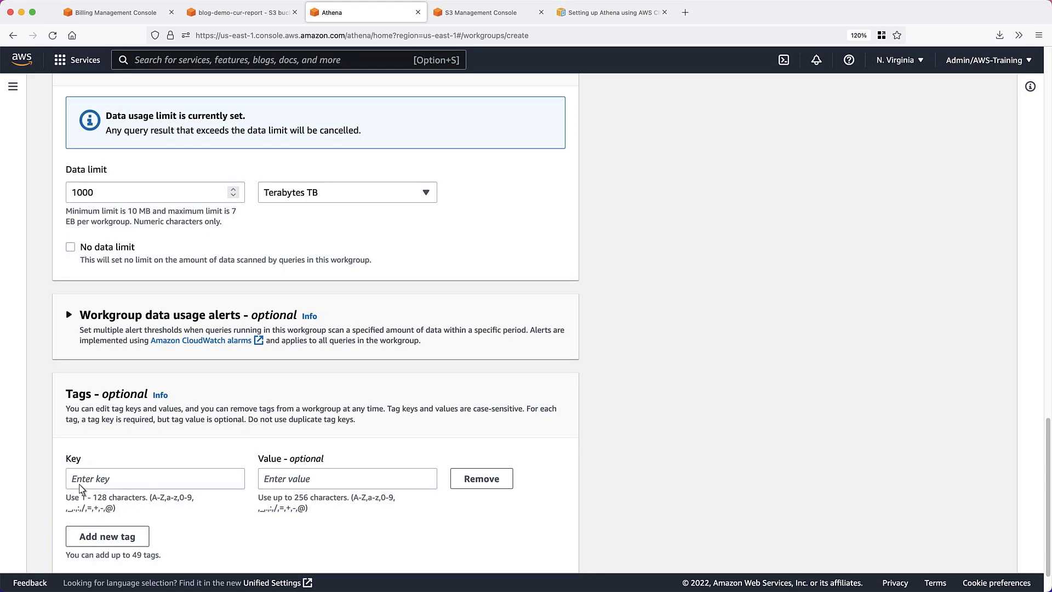
click(73, 481)
text(GrafanaDataSource)
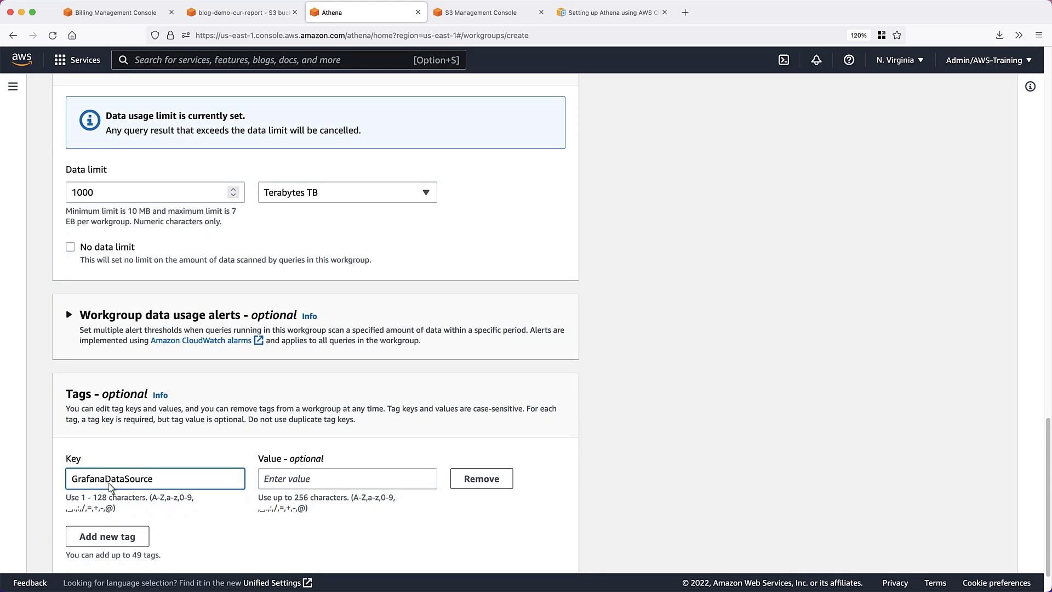
click(265, 484)
text(true)
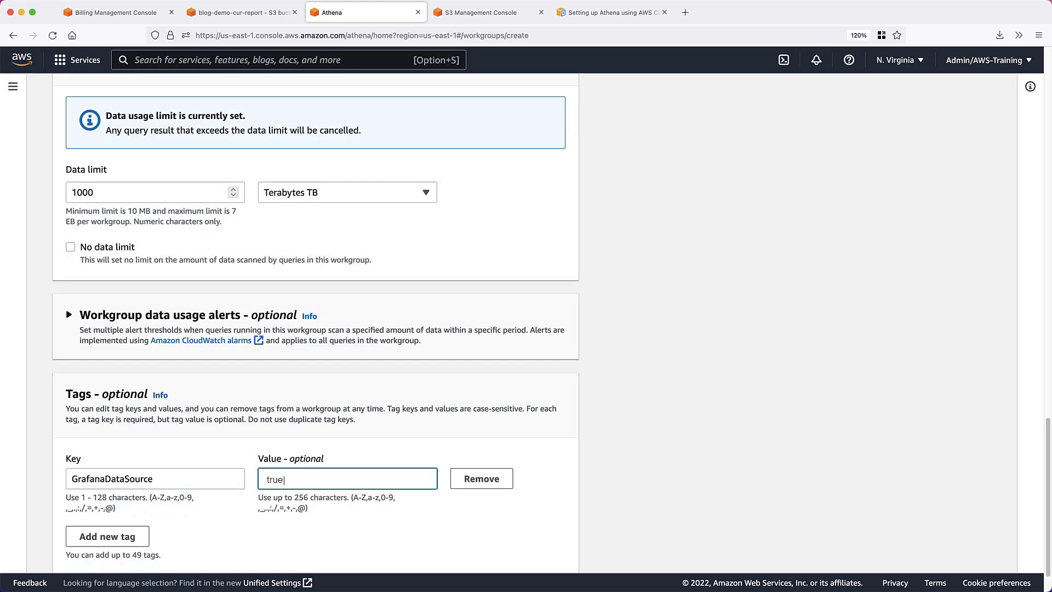
scroll(1049, 588, down, 1)
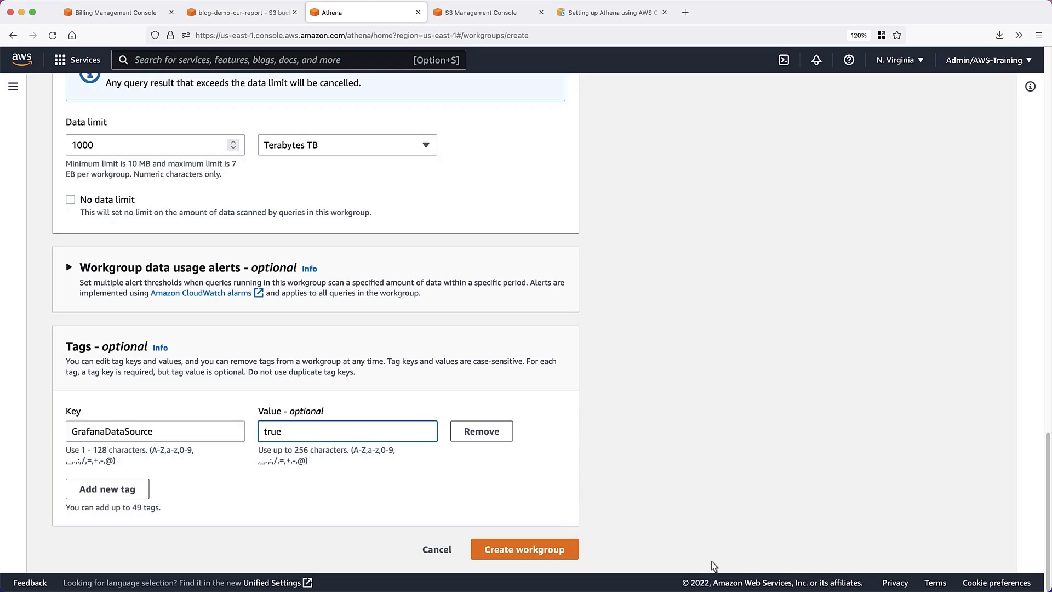
click(566, 557)
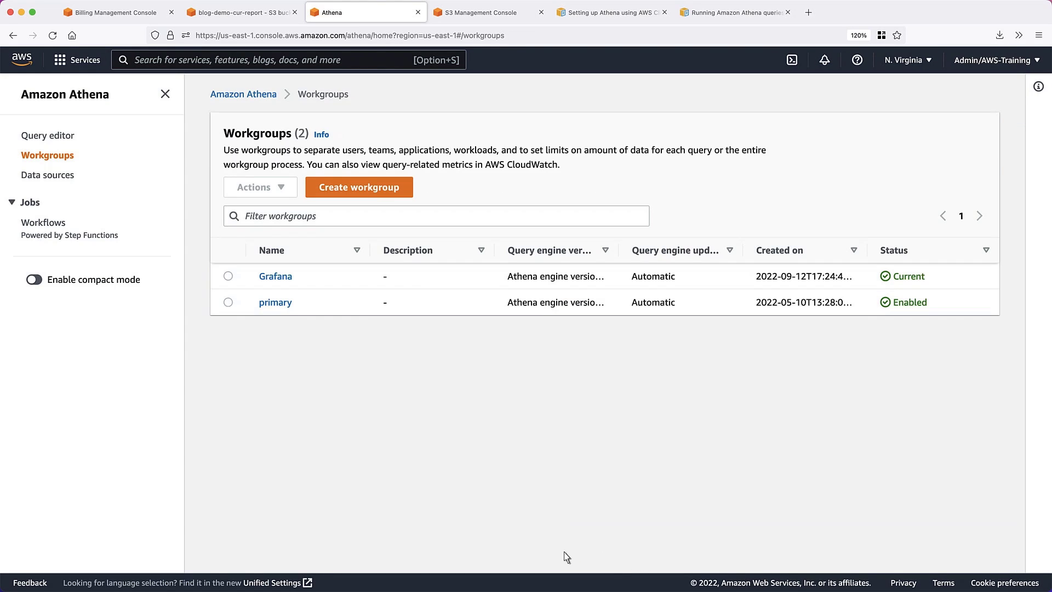
- Run SELECT * FROM demo_cur_report WHERE year='2022' limit 10, then view the Athena queries documentation
click(69, 139)
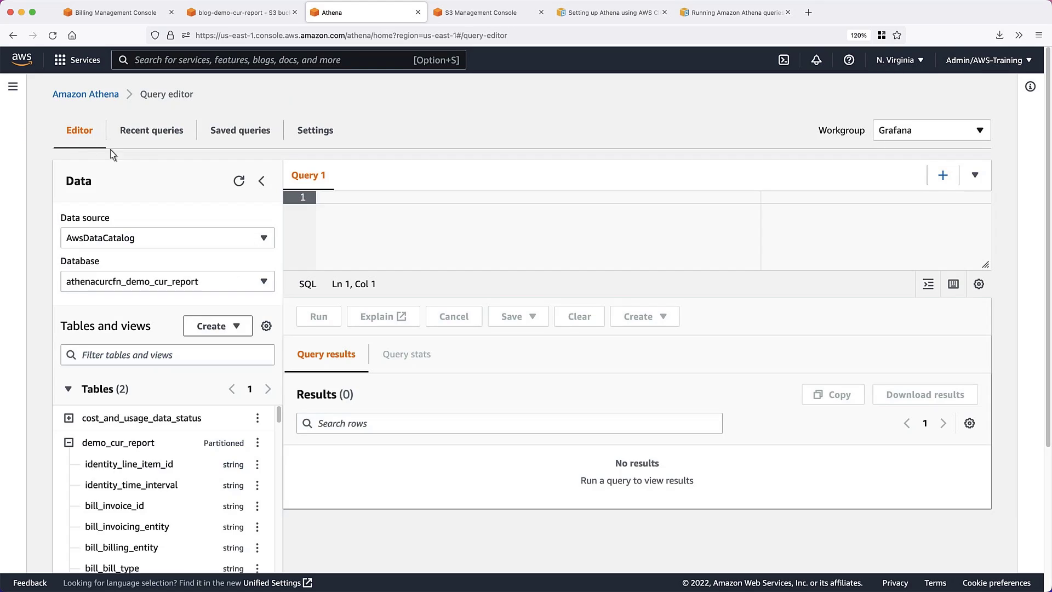
text(SELECT *)
text( FROM demo_cur_report WHERE year='2022' limit 10)
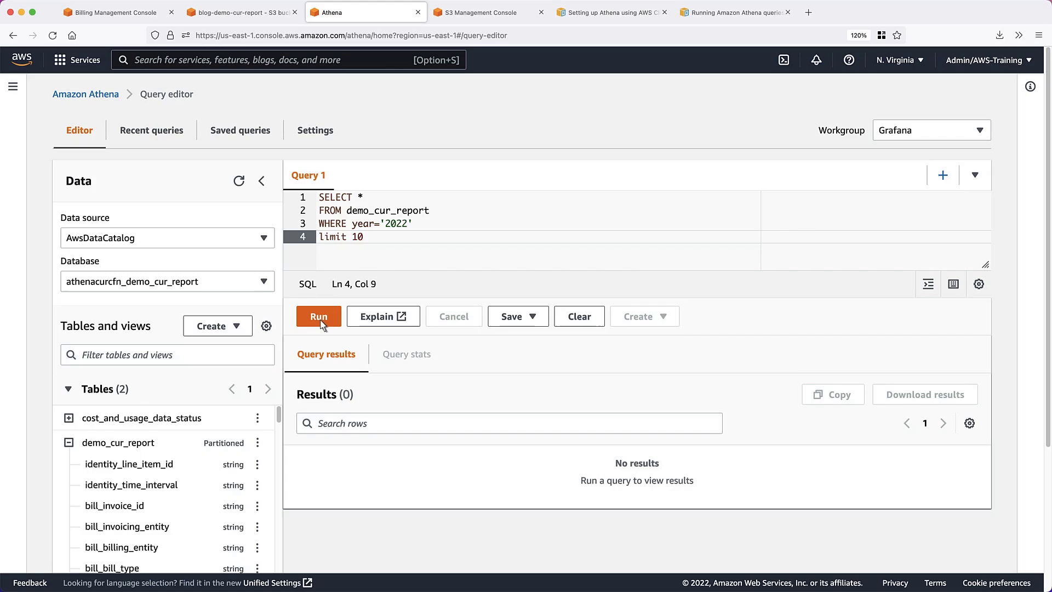
click(319, 317)
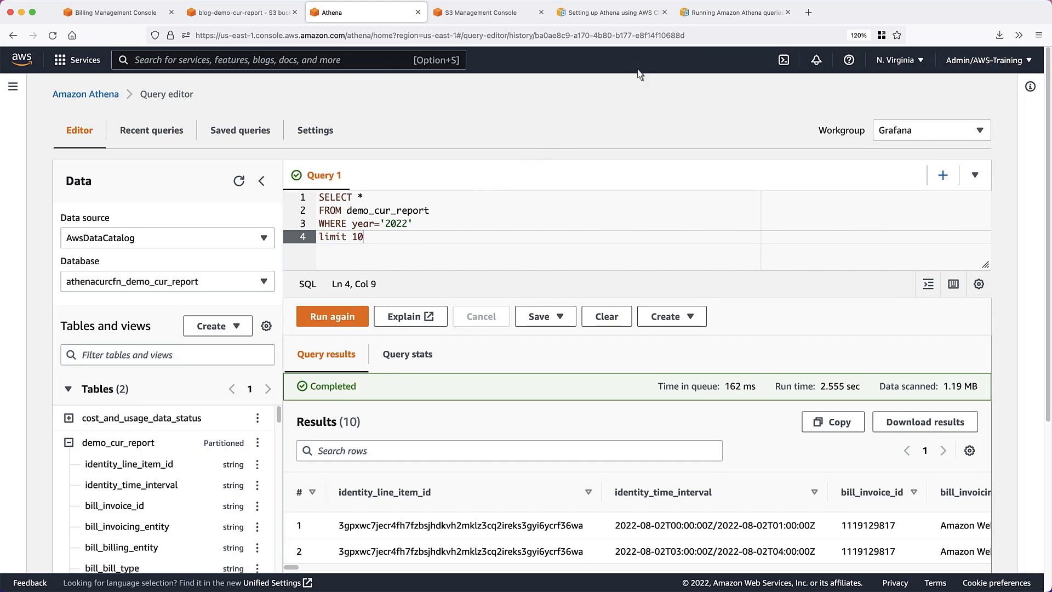
click(704, 17)
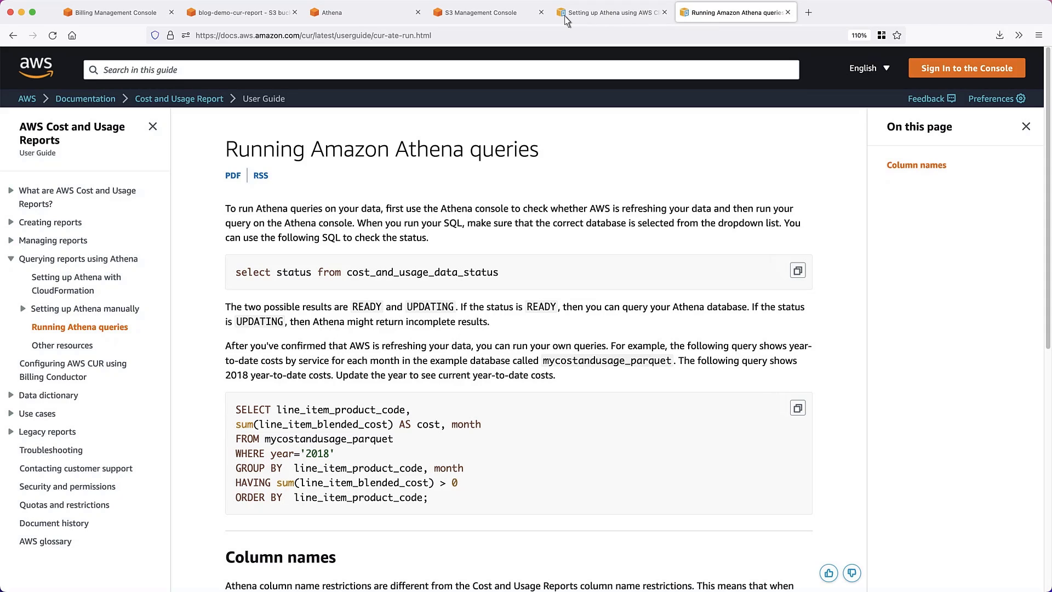
- Navigate from the console search to Amazon Managed Grafana
click(509, 15)
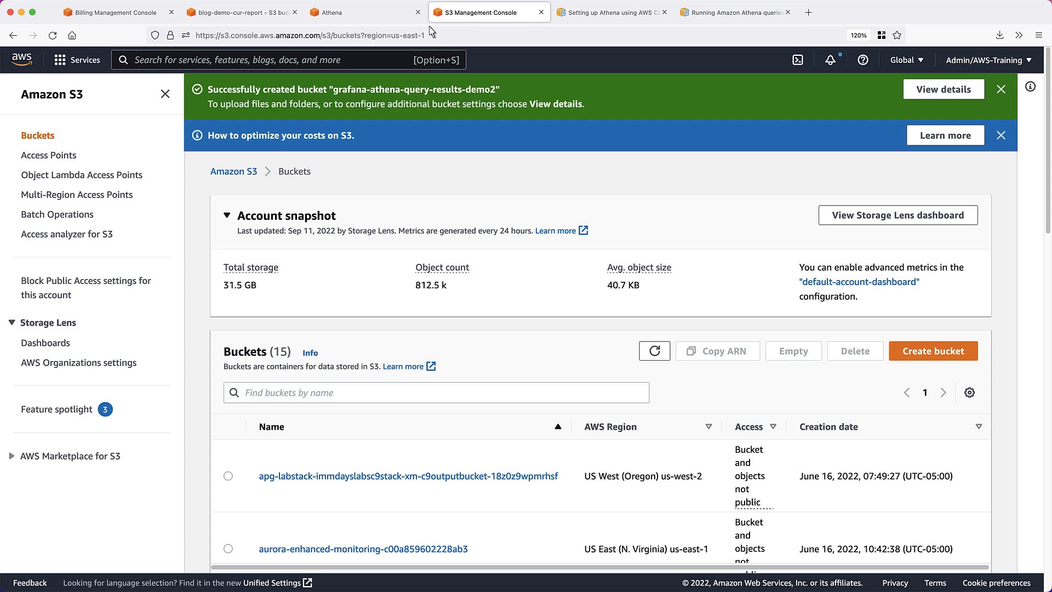
click(160, 60)
text(Grafana)
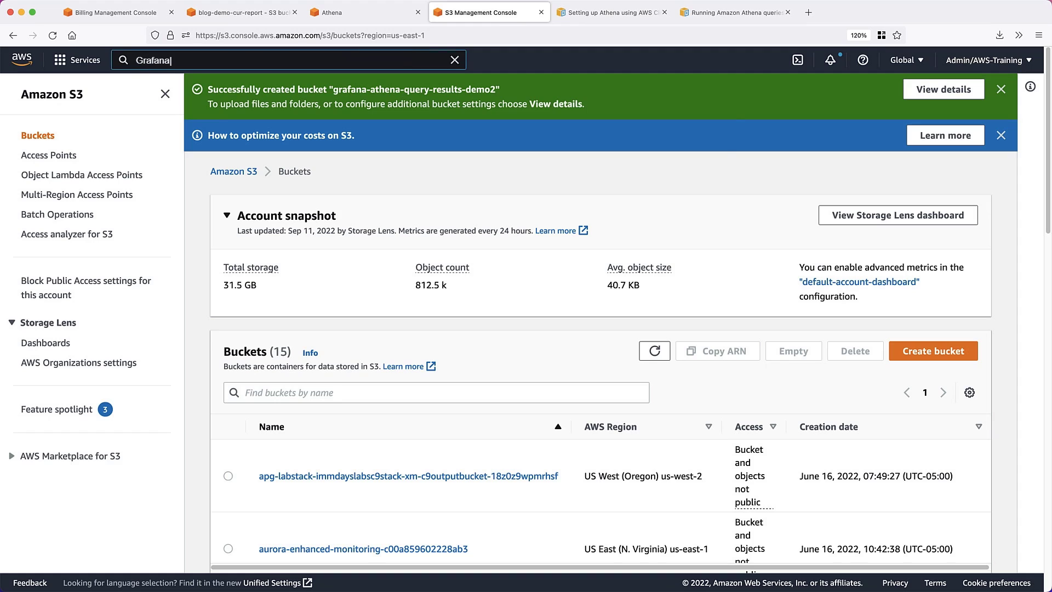
click(336, 162)
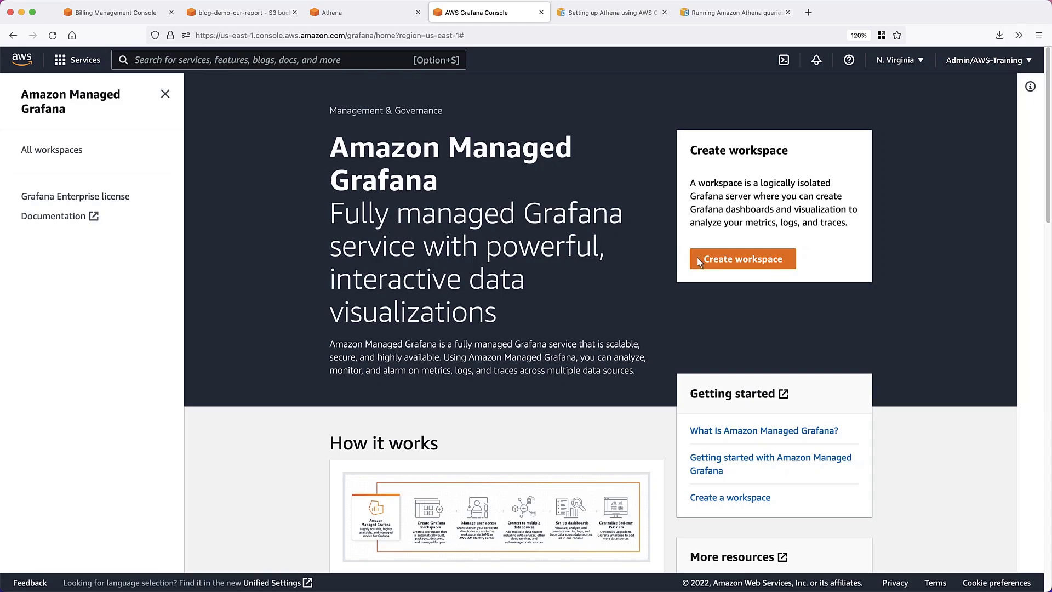
- Start a new workspace named demo-cur-report and continue to its settings
click(718, 262)
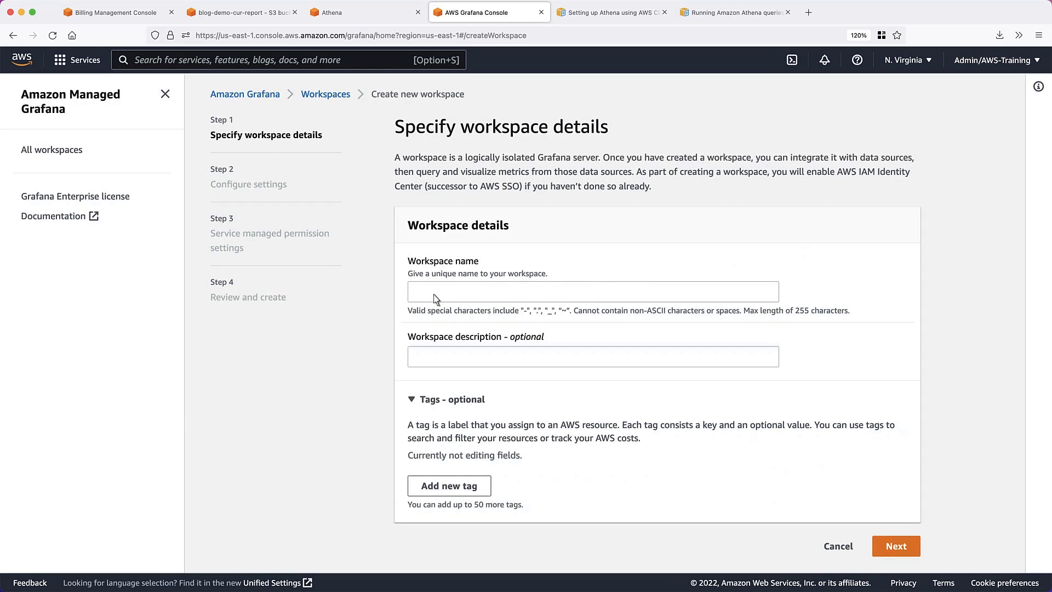
click(418, 293)
text(demo-cur-report)
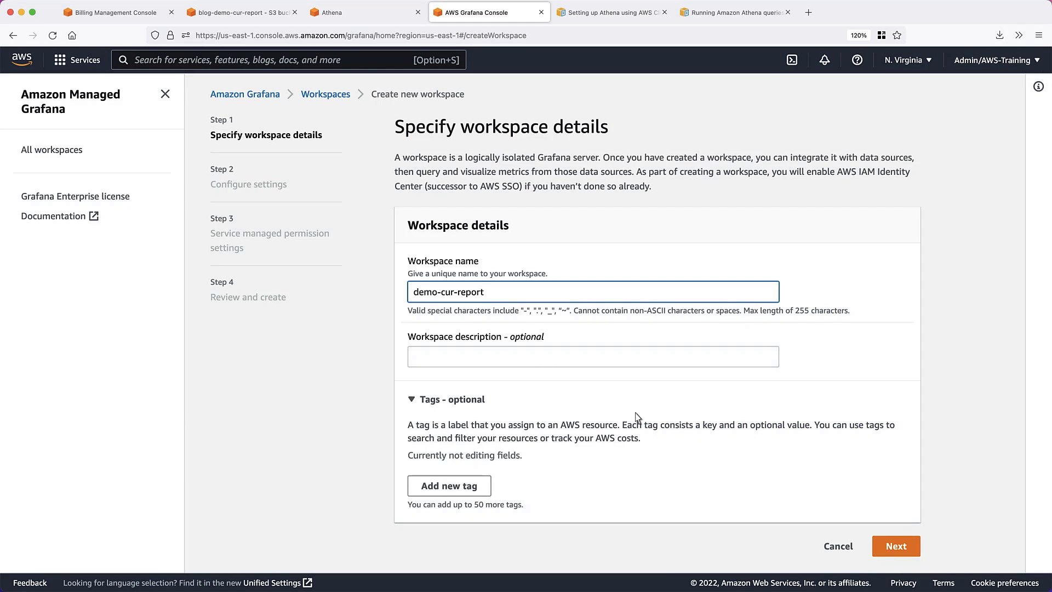
click(893, 547)
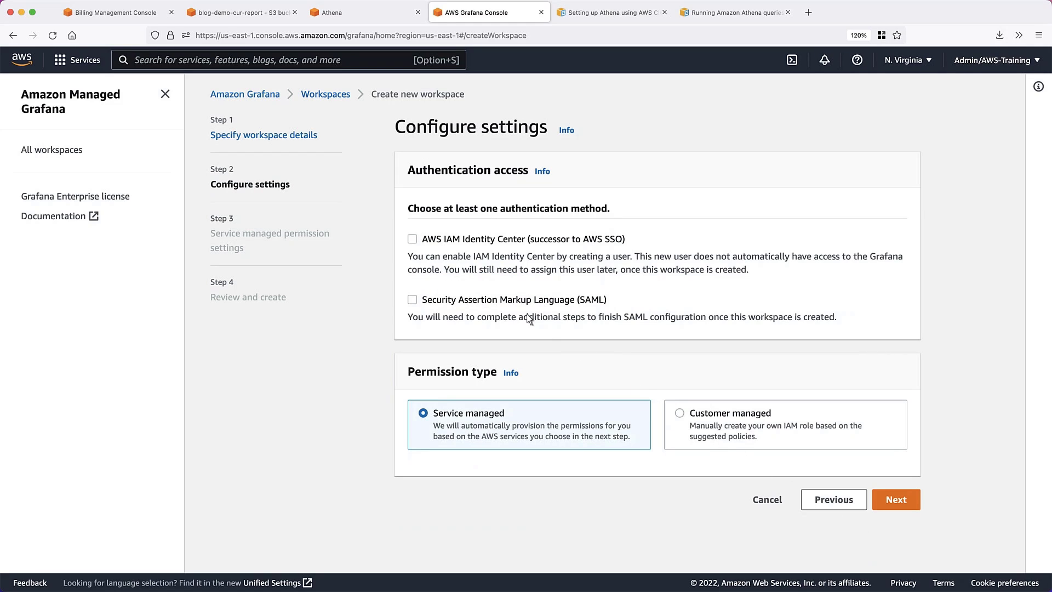
- Enable IAM Identity Center sign-in and Amazon Athena access, then create the workspace
click(413, 240)
click(896, 502)
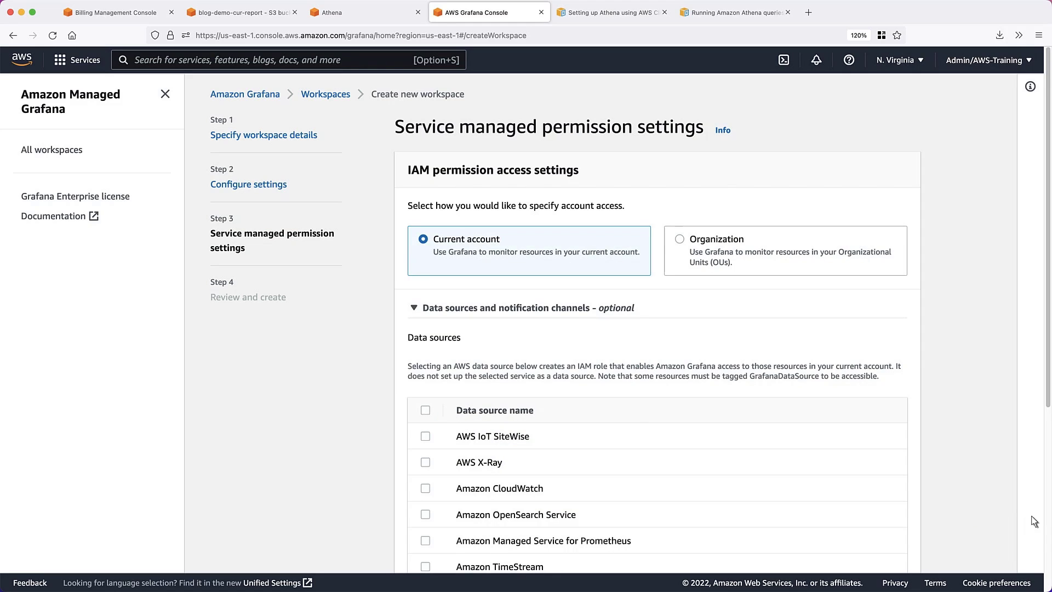
scroll(1043, 522, down, 3)
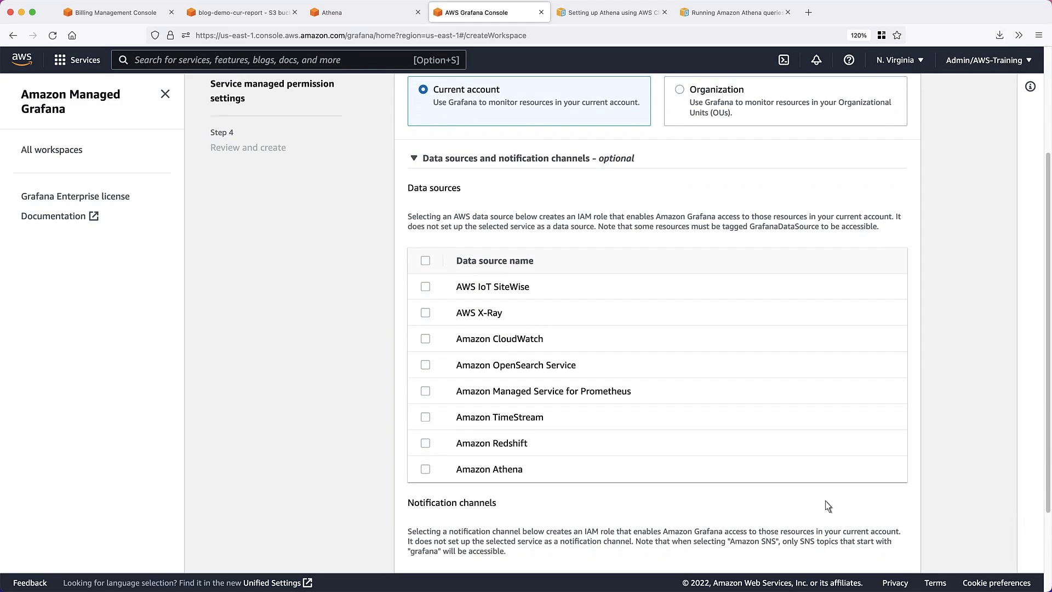
click(426, 470)
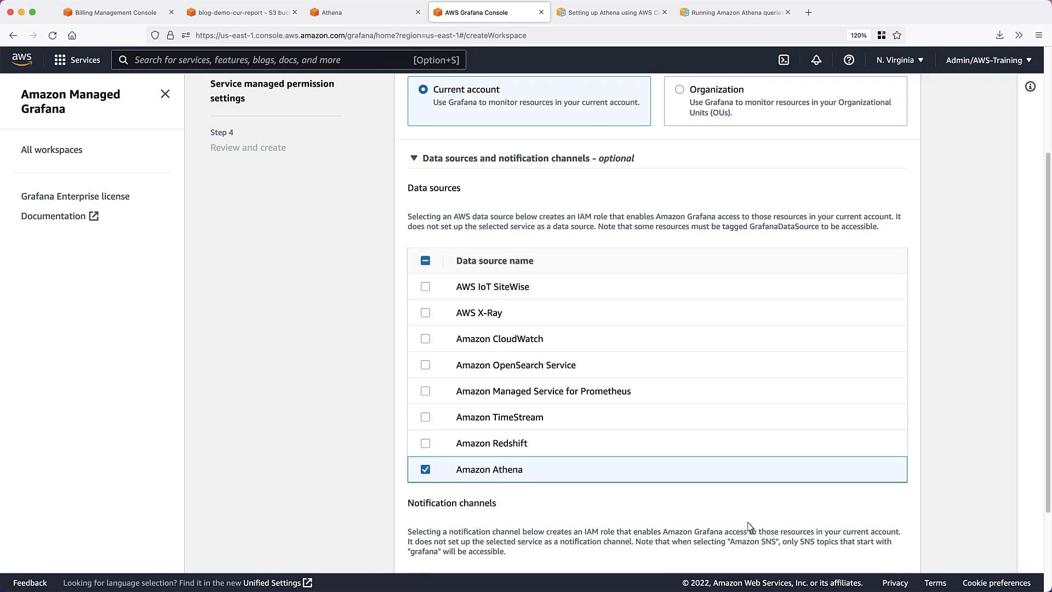
scroll(1039, 573, down, 3)
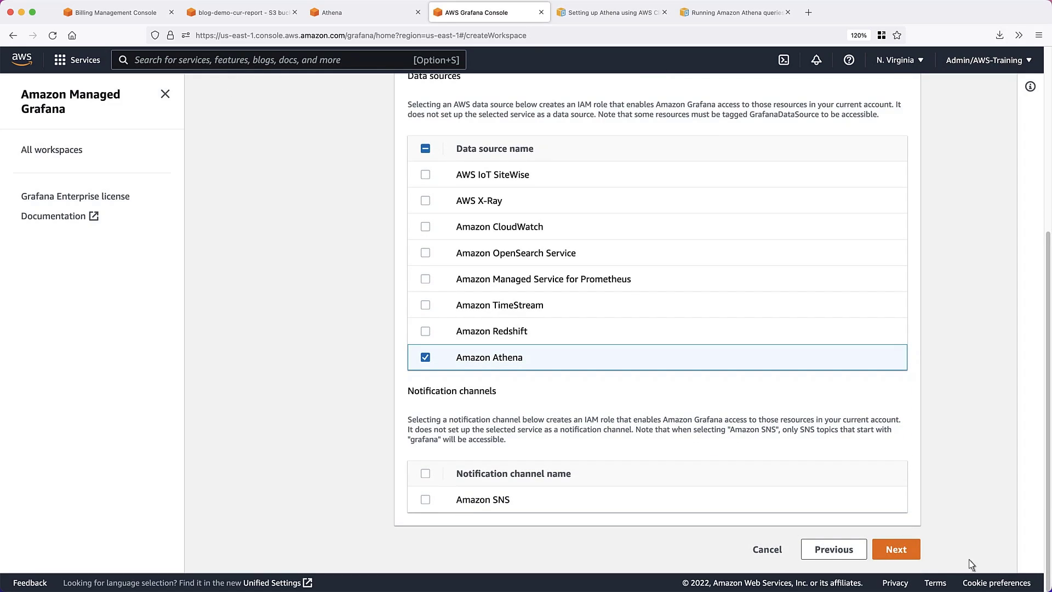
click(900, 551)
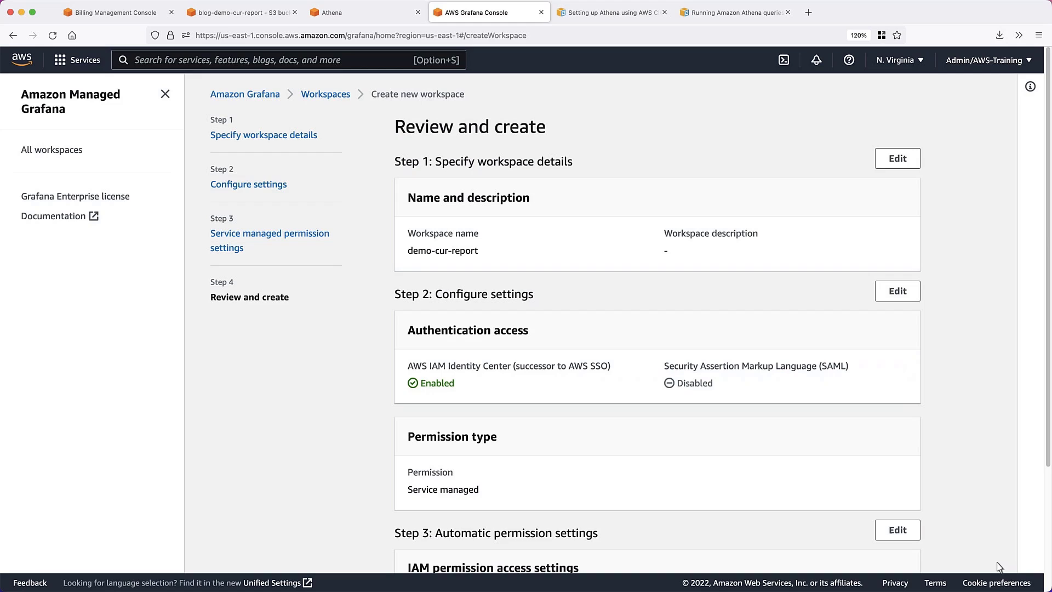
scroll(1041, 573, down, 3)
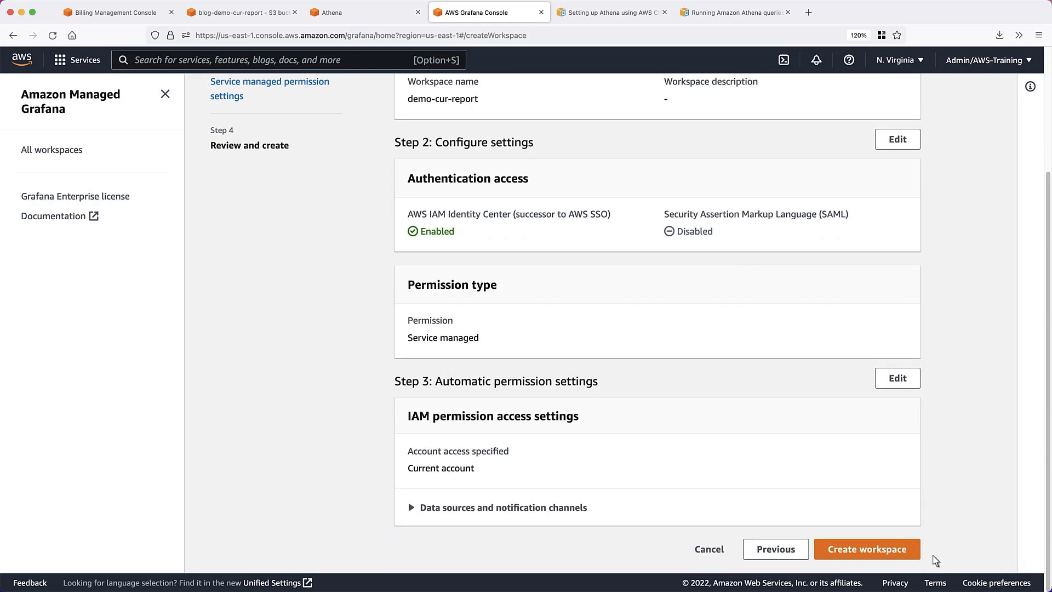
click(894, 553)
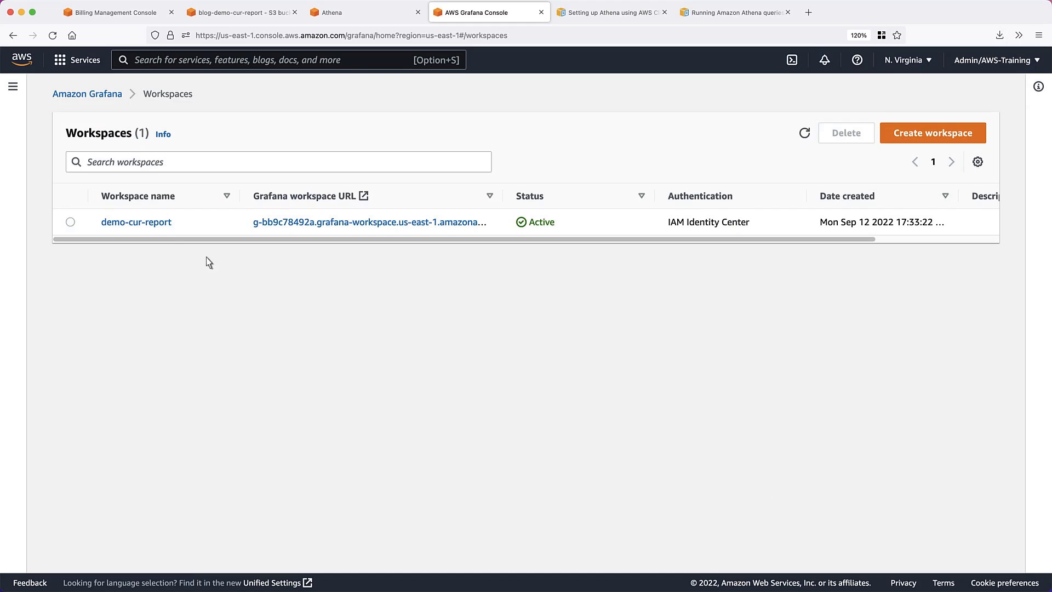
- Assign the only listed user to the demo-cur-report workspace
click(135, 222)
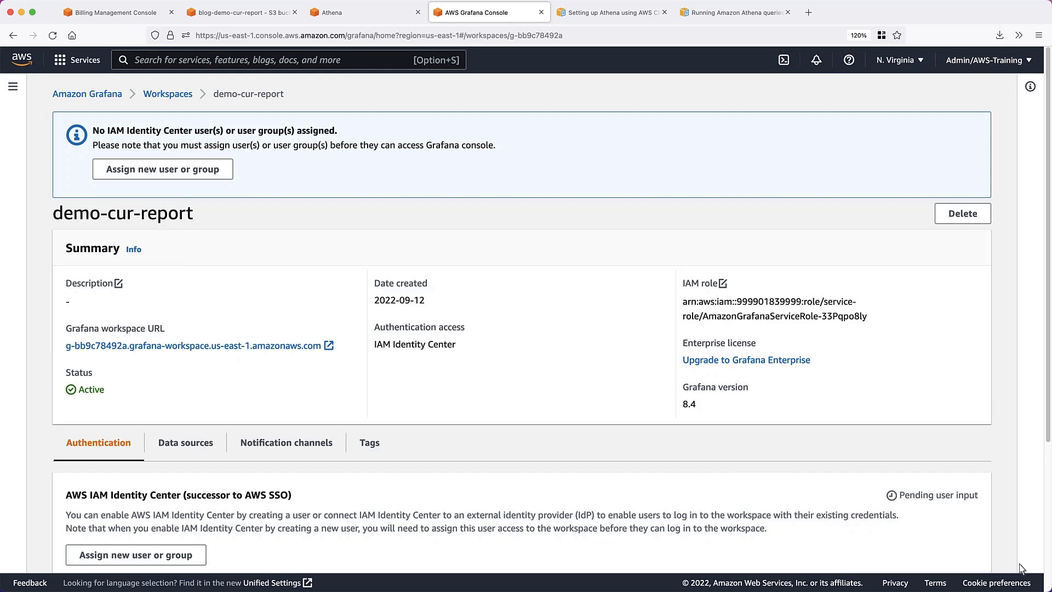
scroll(1027, 568, down, 1)
scroll(935, 573, down, 3)
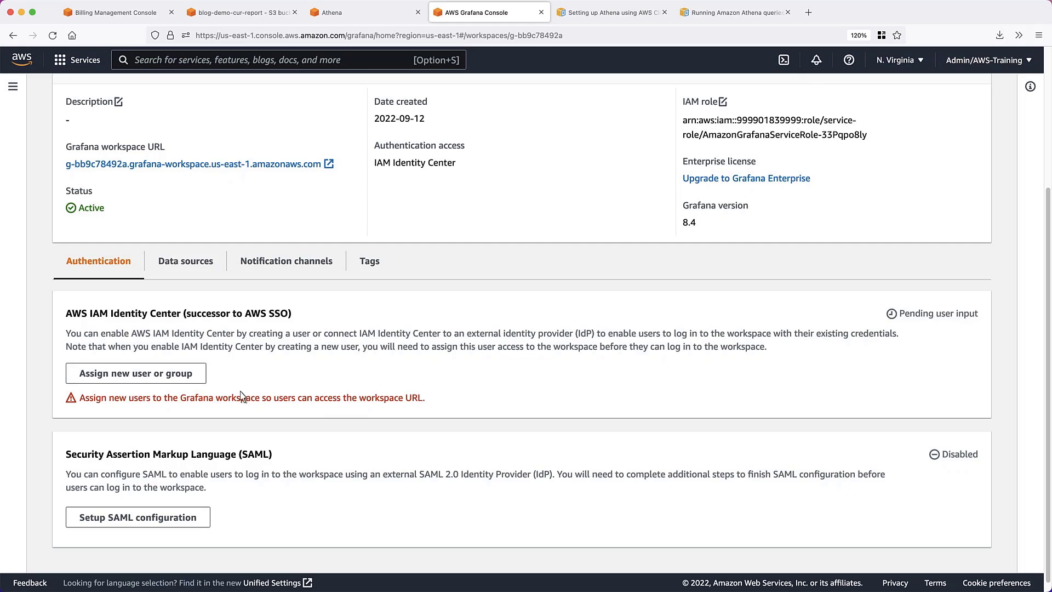
click(184, 382)
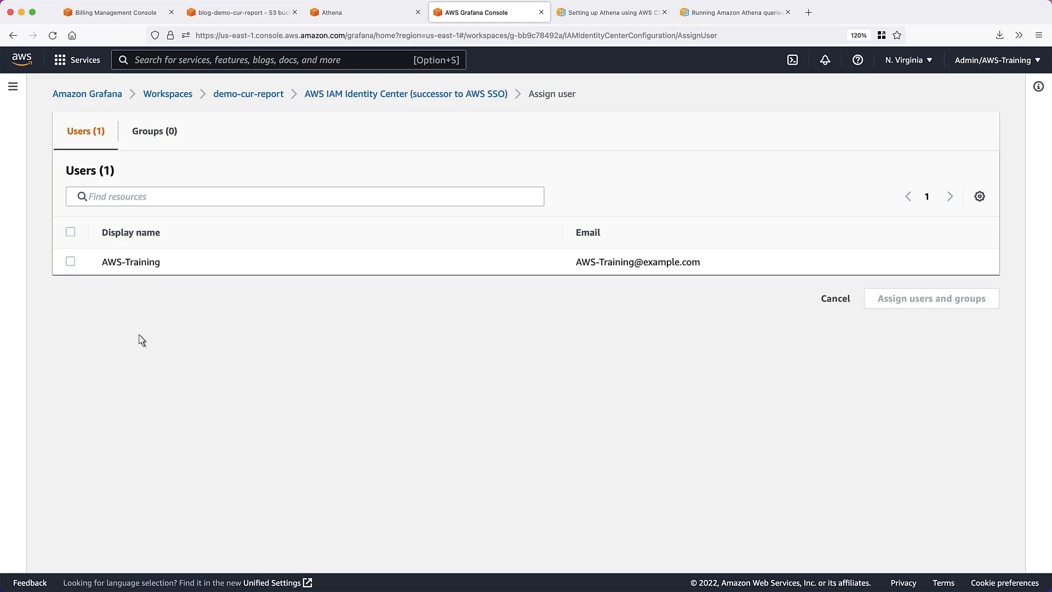
click(71, 262)
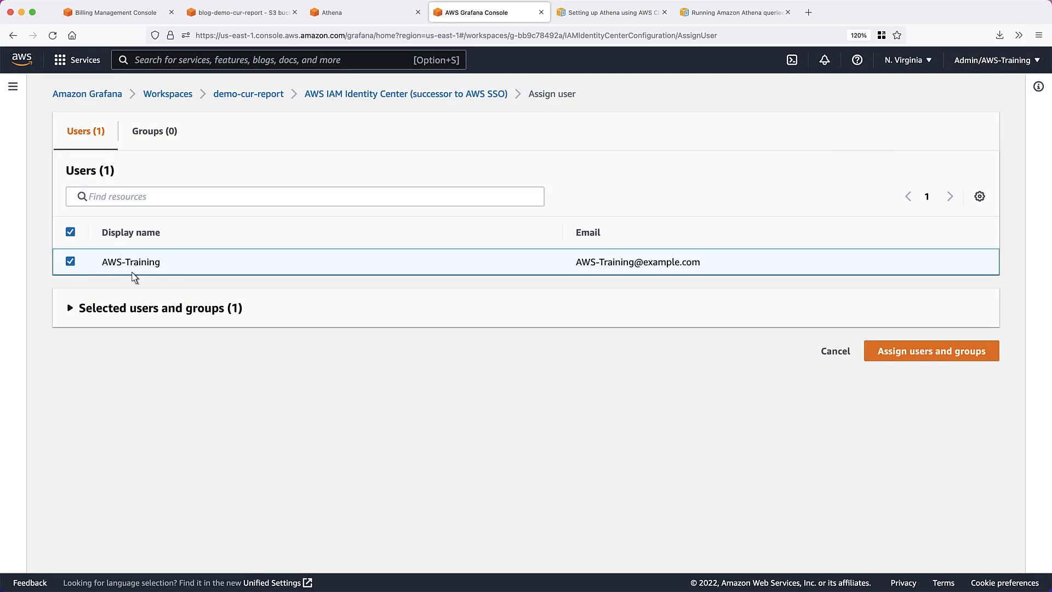
click(892, 355)
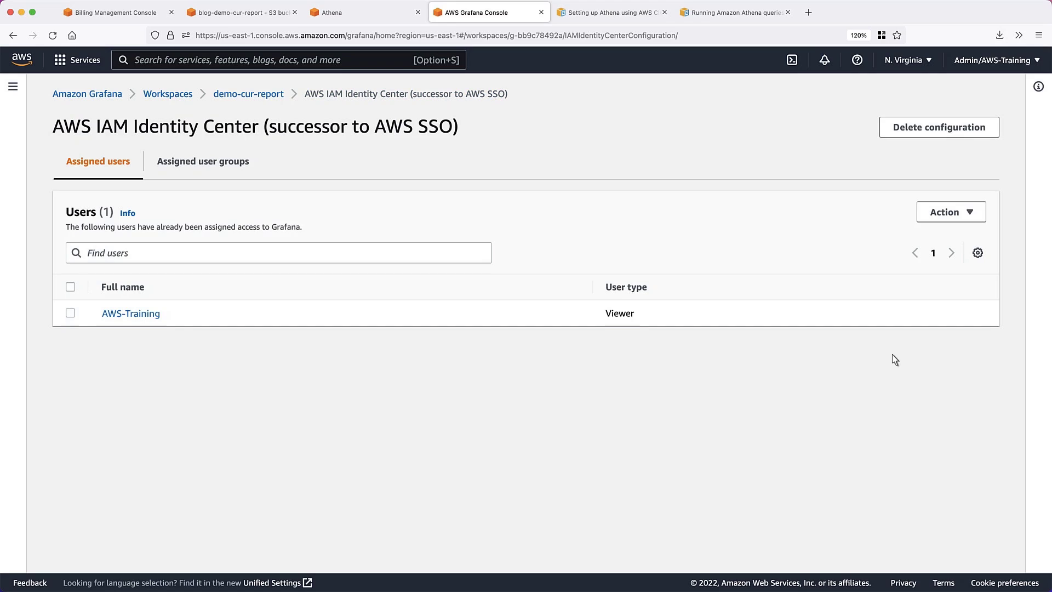
- Promote the assigned user from Viewer to Admin and open the workspace URL
click(71, 313)
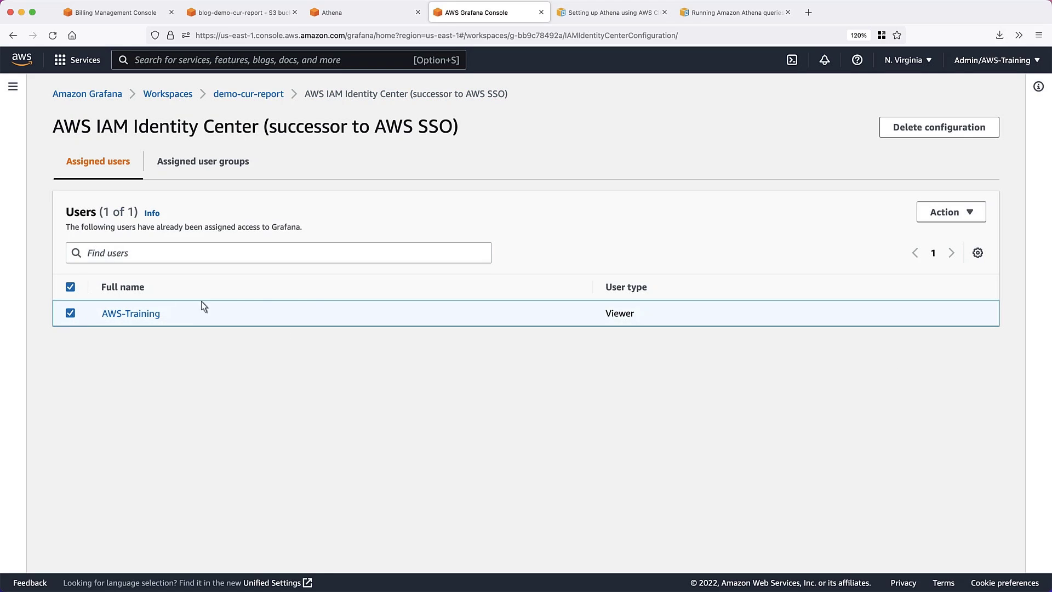
click(968, 216)
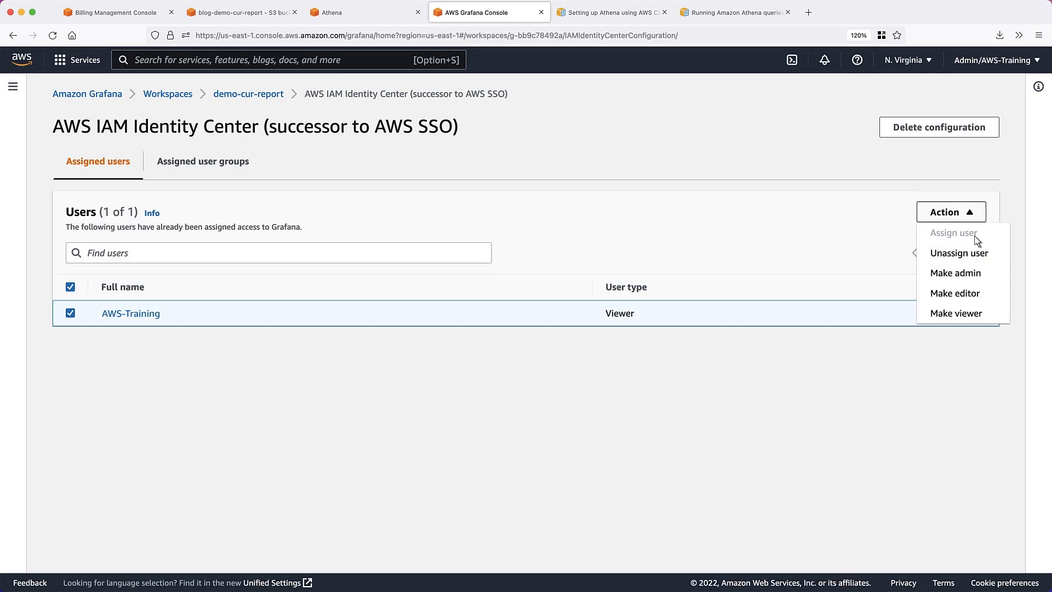
click(979, 275)
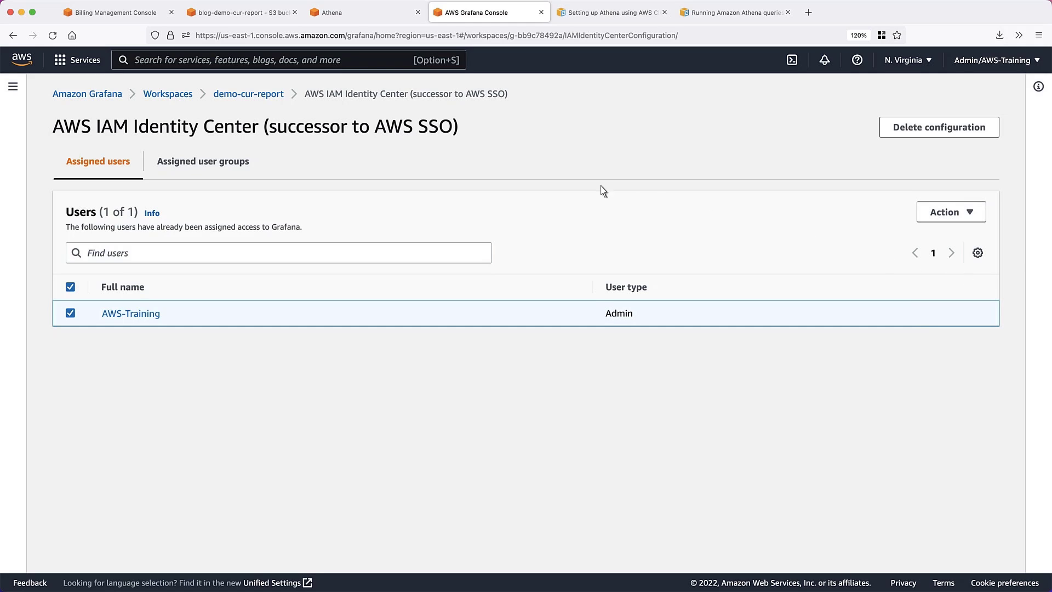
click(246, 94)
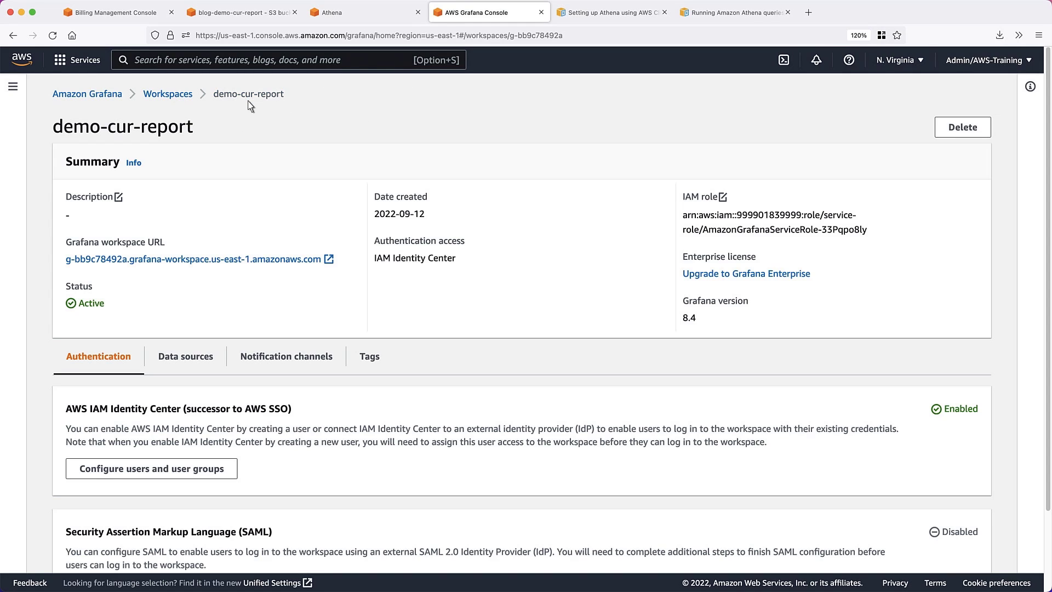
click(189, 262)
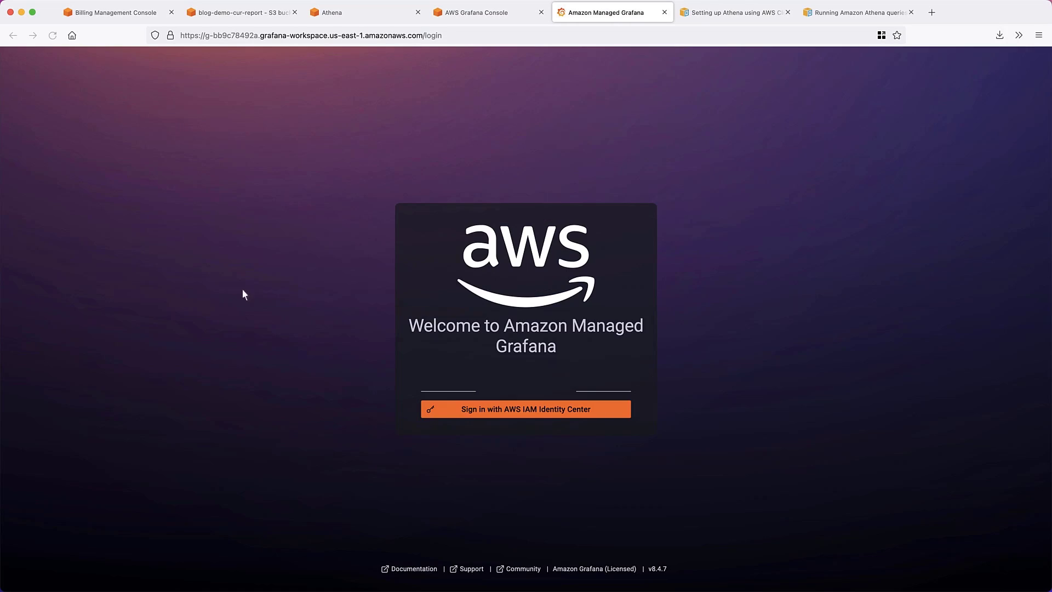
- Sign in with IAM Identity Center and list Athena data sources in us-east-1
click(516, 414)
mouse_move(13, 265)
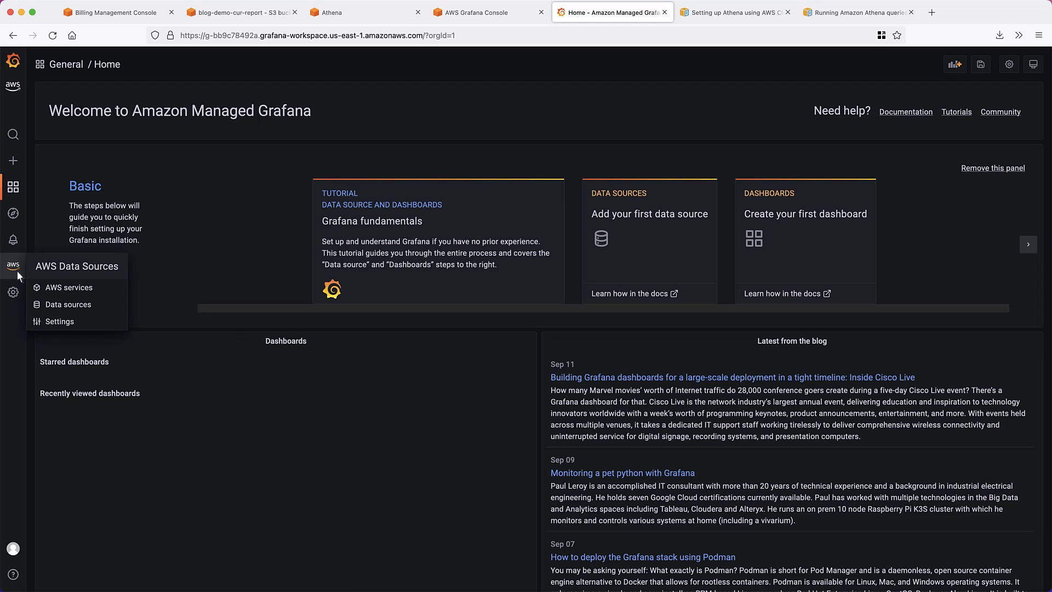
click(52, 290)
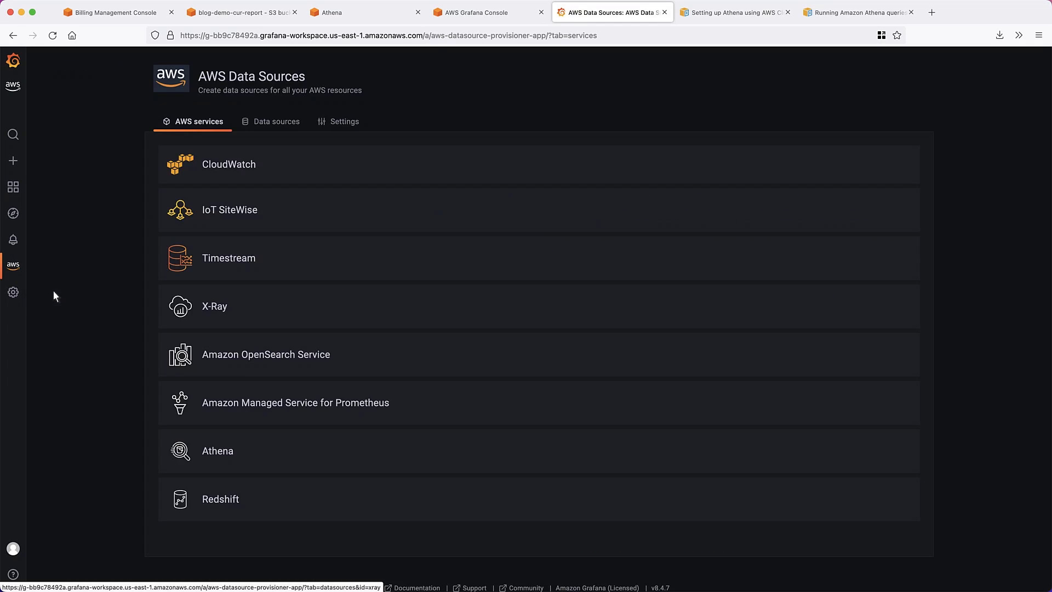
click(216, 455)
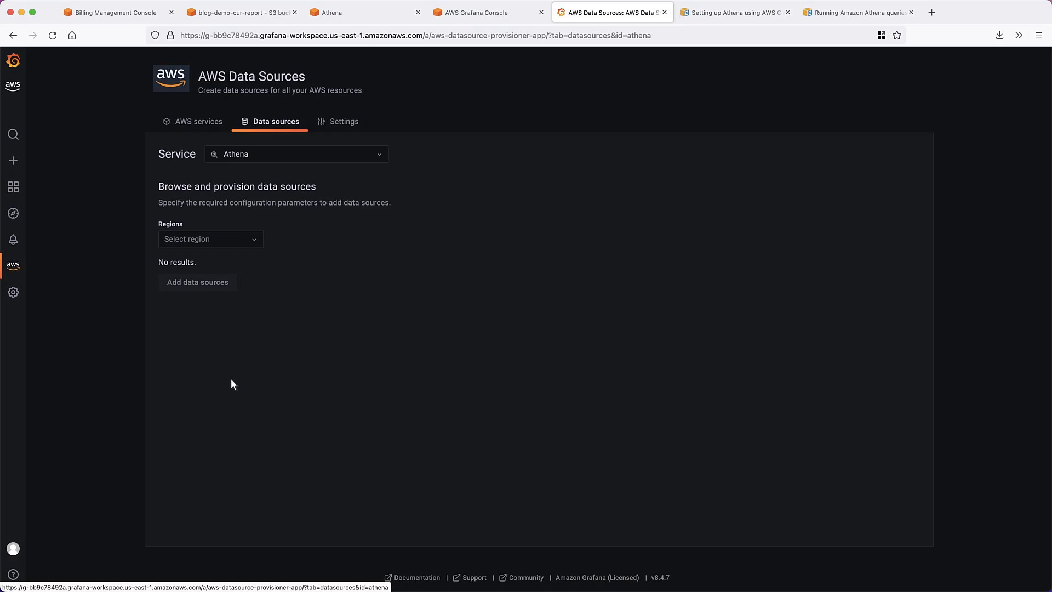
click(255, 242)
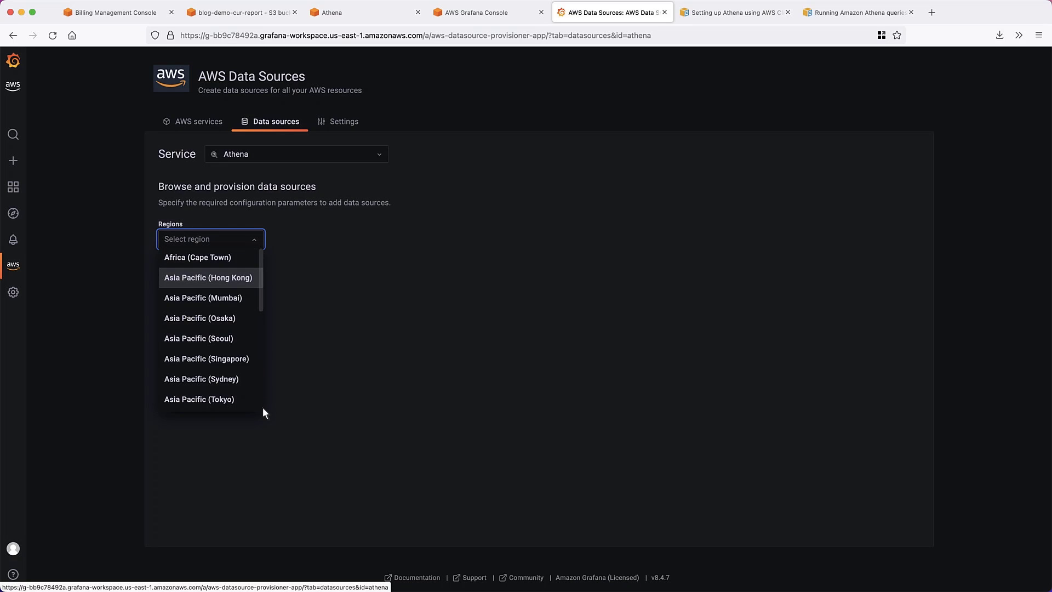
scroll(263, 406, down, 5)
scroll(255, 401, down, 2)
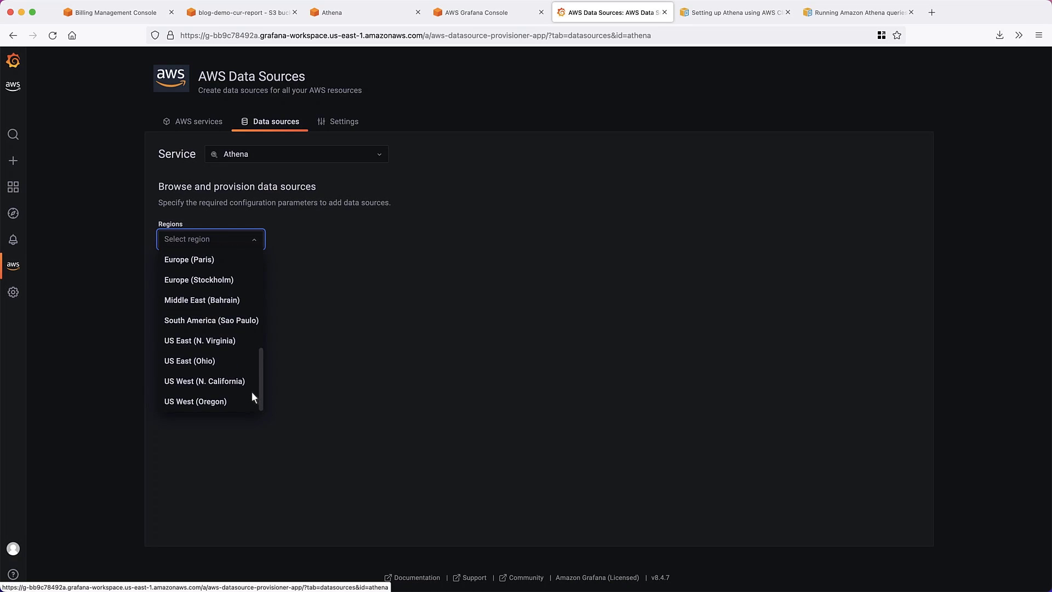
click(218, 344)
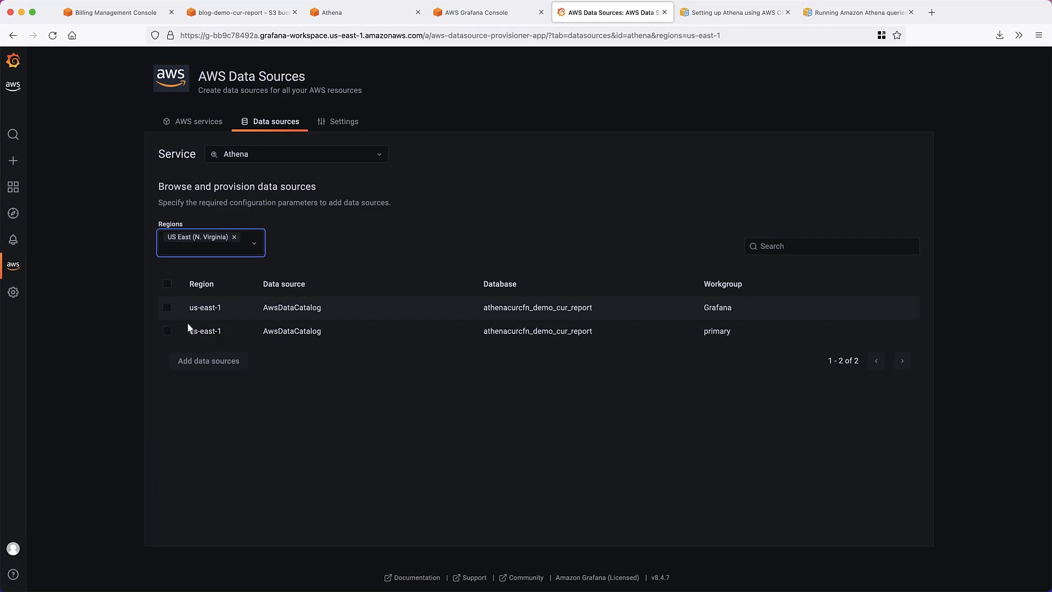
- Add the Athena source with the Grafana workgroup, then save and test it
click(167, 308)
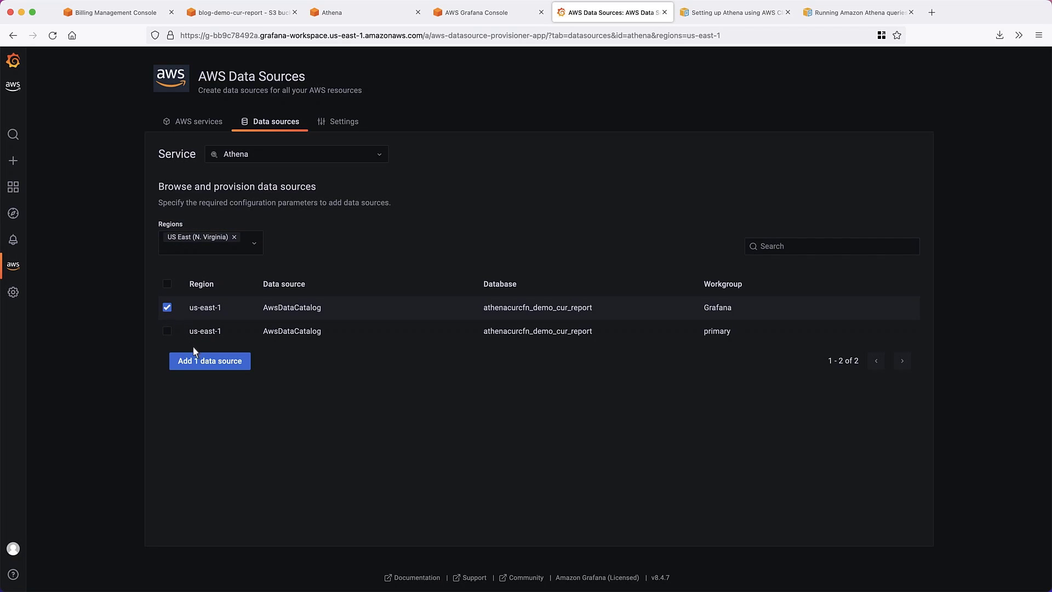
click(205, 362)
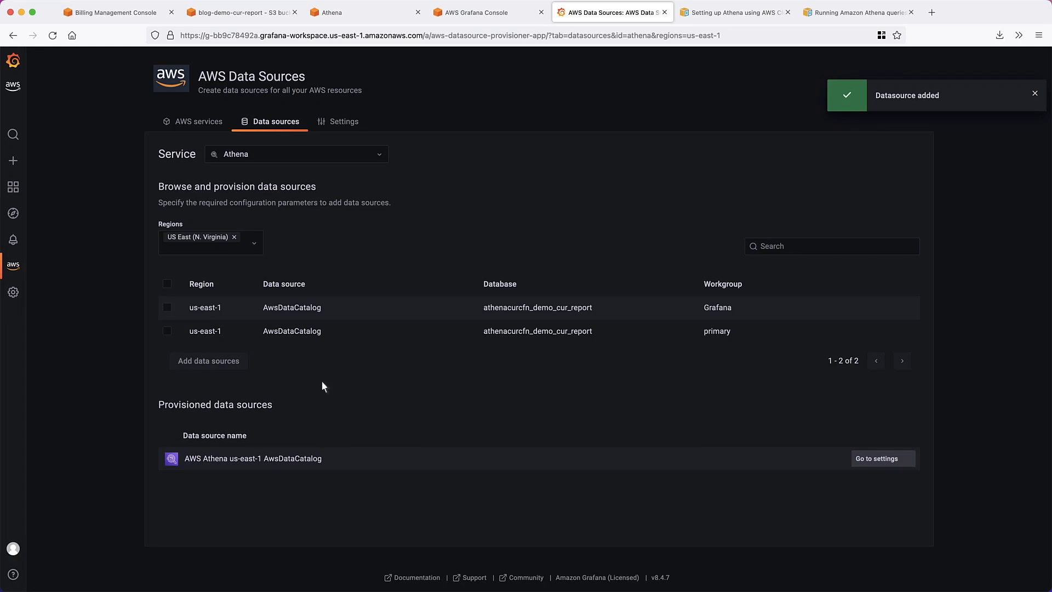
click(858, 458)
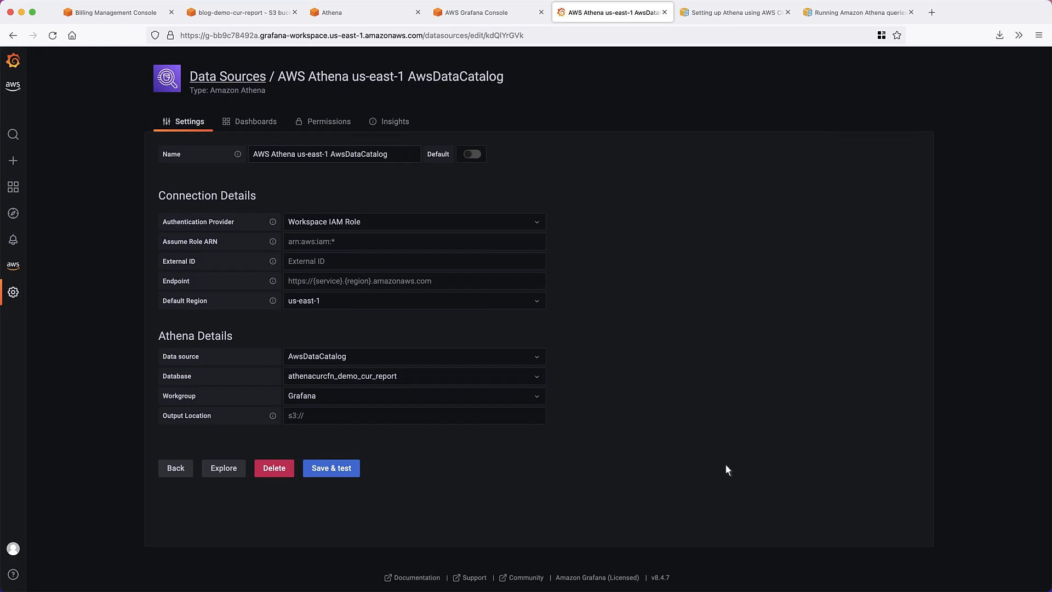
click(343, 472)
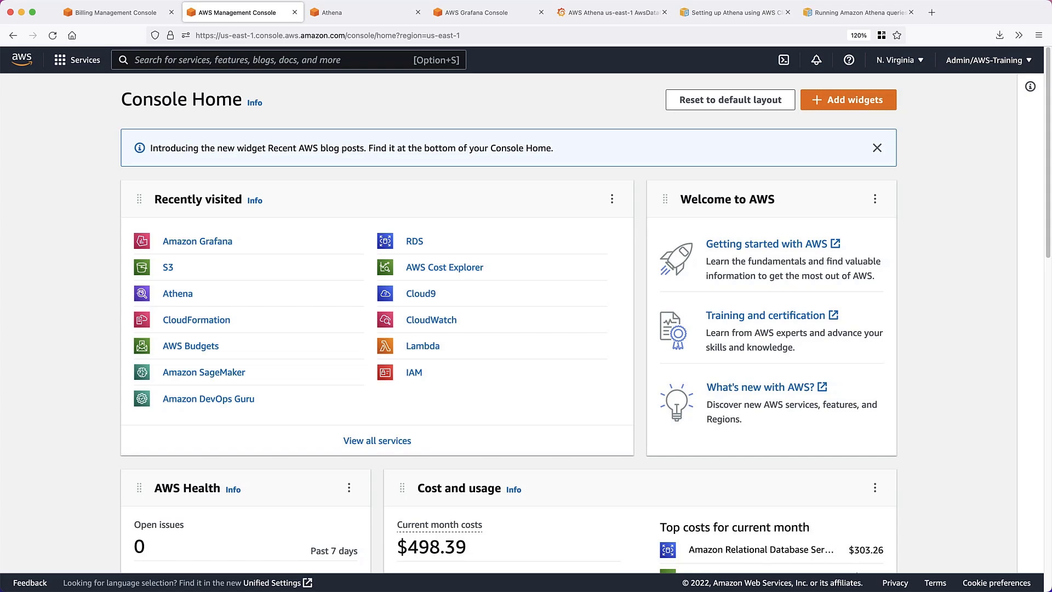
- Navigate to IAM roles and open the Amazon Grafana service role
click(138, 63)
text(IAM)
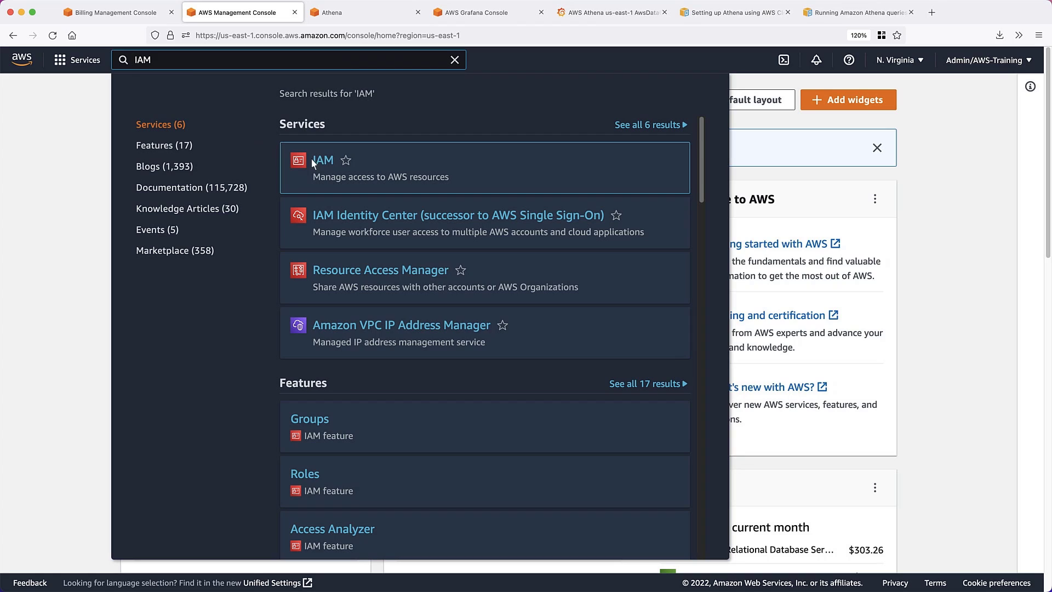
click(325, 165)
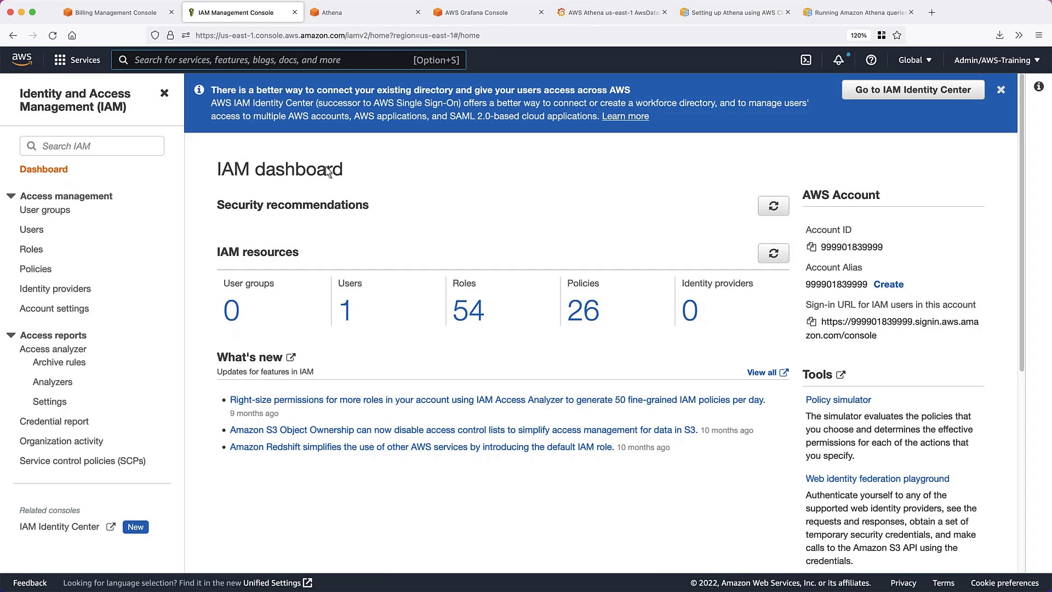
click(41, 251)
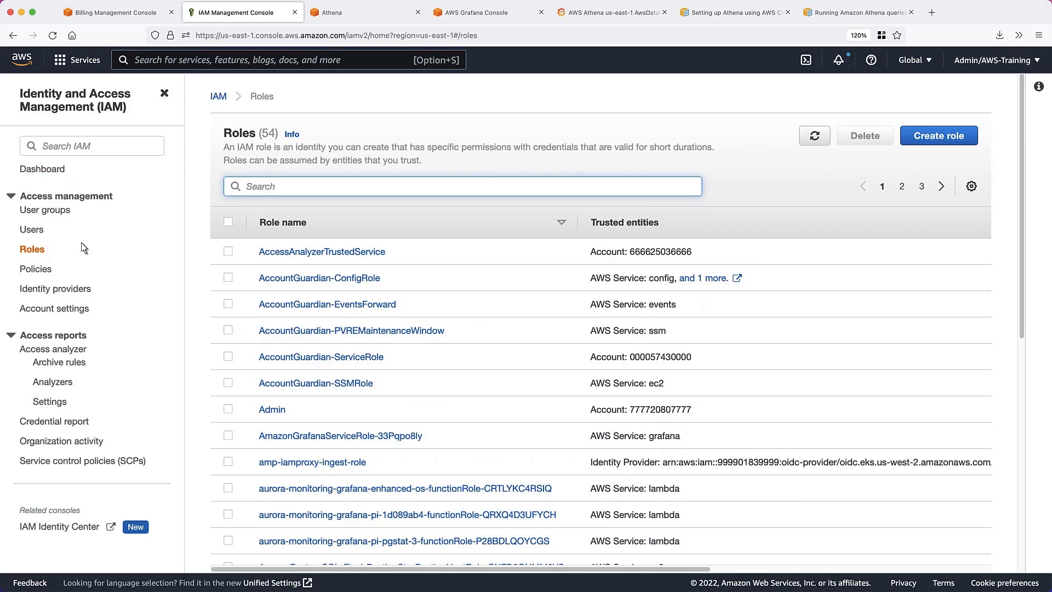
text(GrafanaServ)
text(ice)
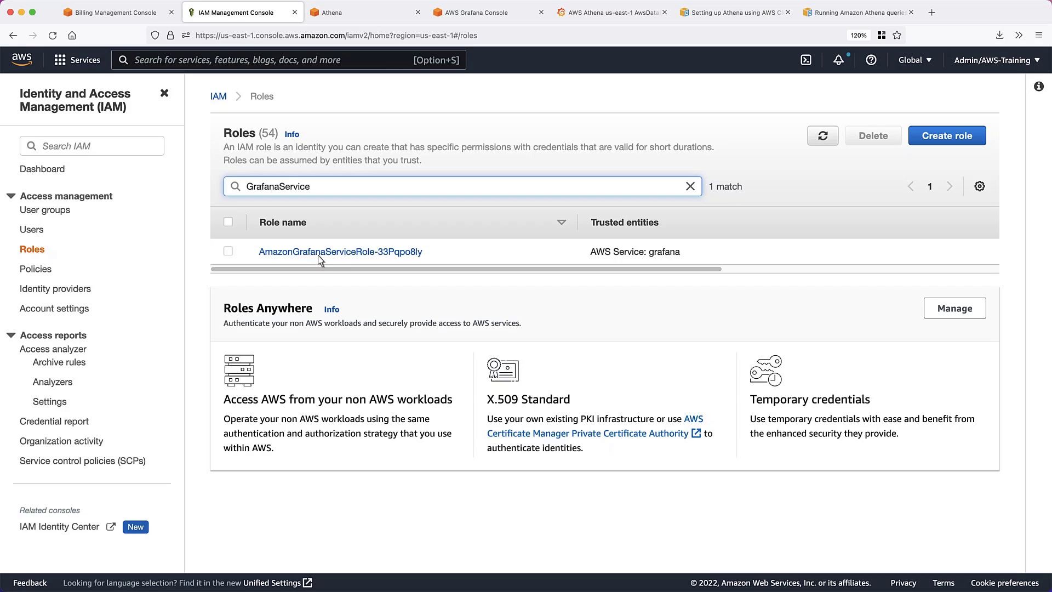
click(319, 253)
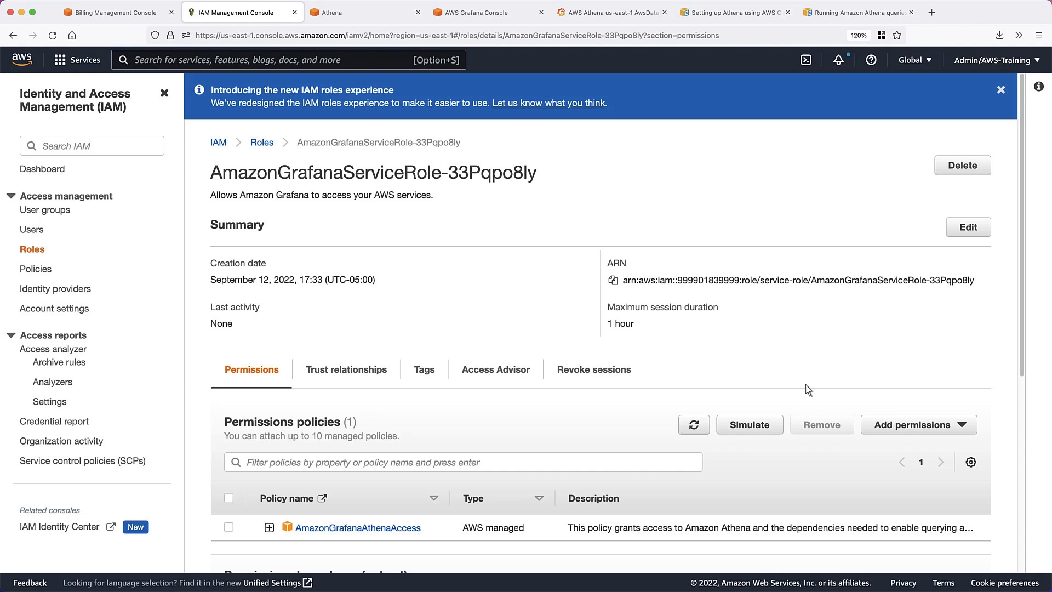
- Attach the AmazonS3ReadOnlyAccess policy to the role
click(962, 428)
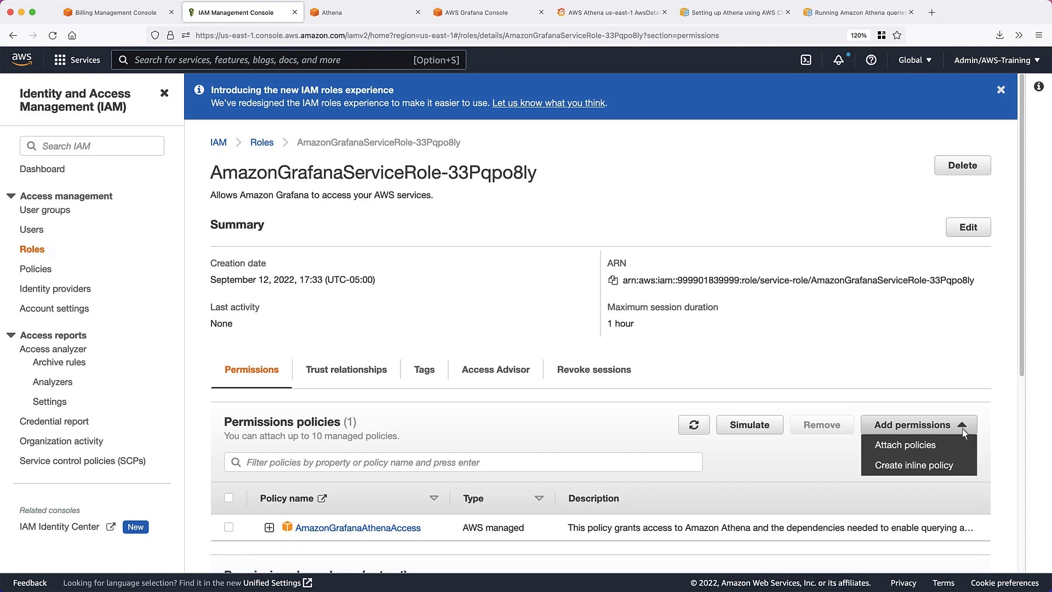
click(907, 448)
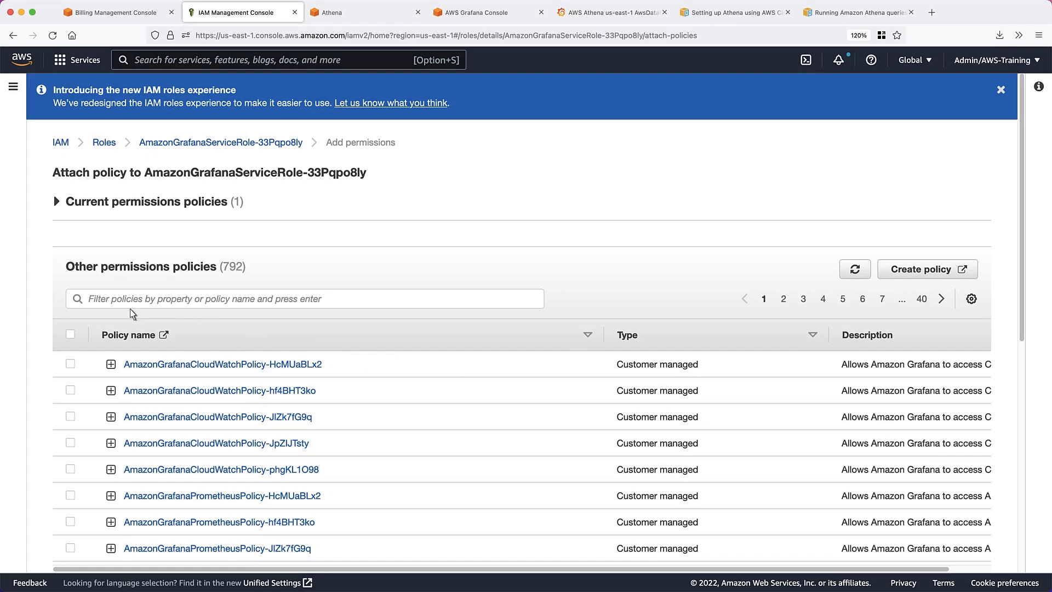
click(91, 301)
text(AmazonS3ReadOnlyAccess)
key(Return)
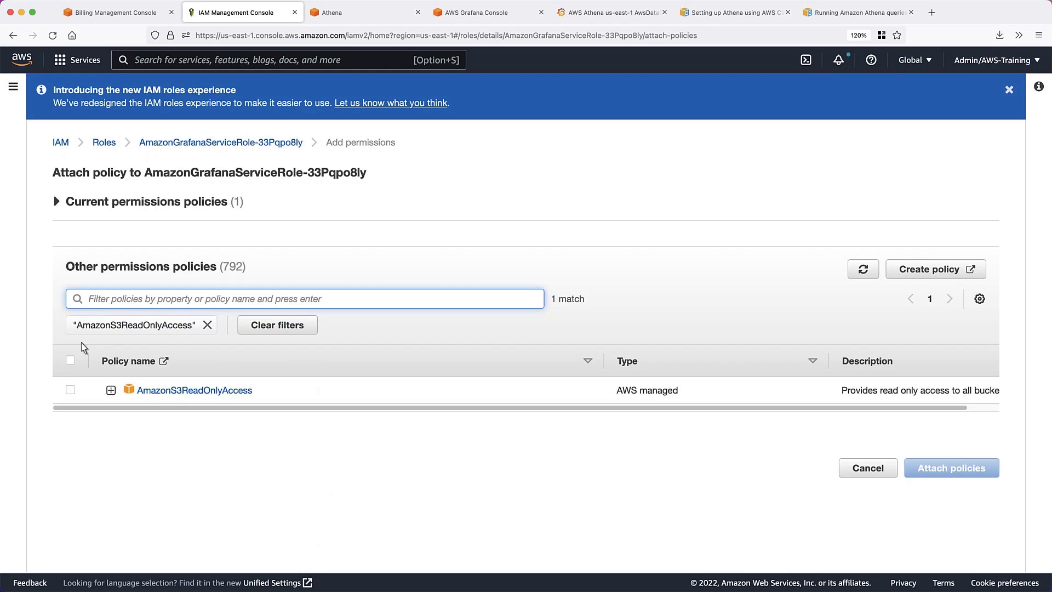
click(71, 390)
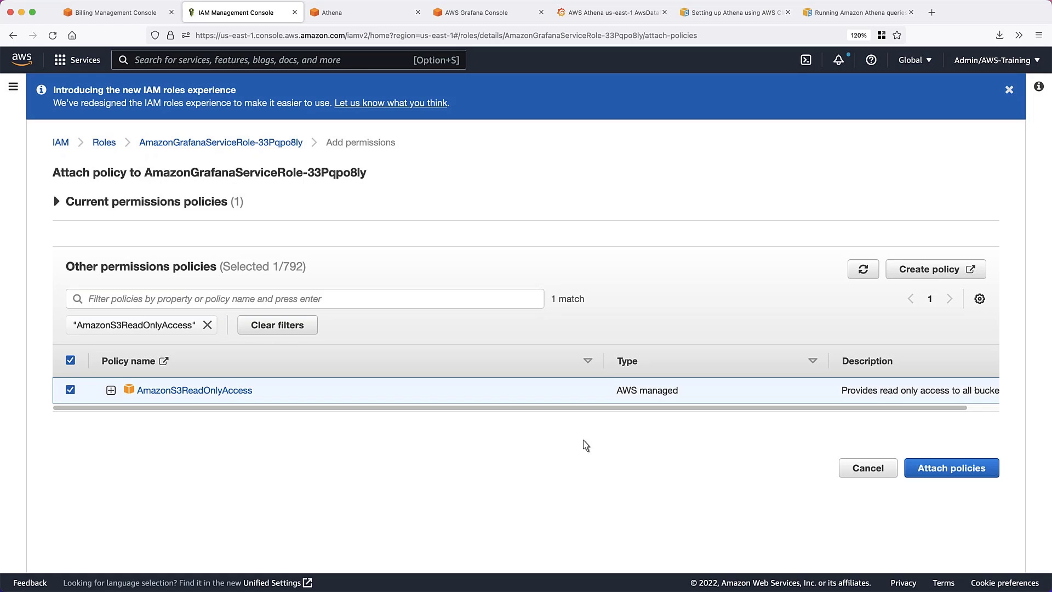
click(927, 474)
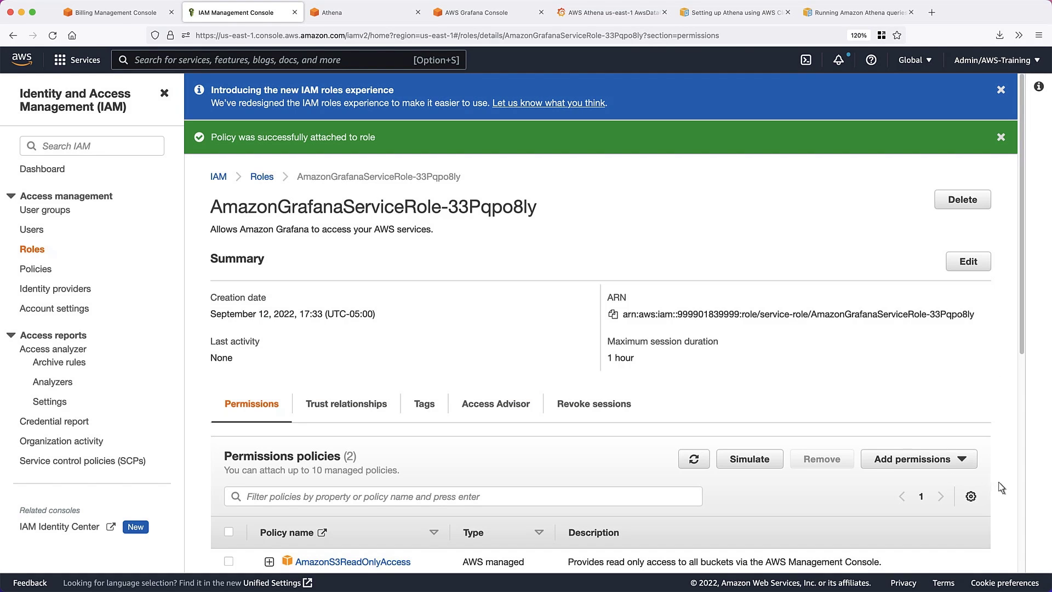
scroll(1020, 490, down, 3)
scroll(1020, 490, down, 2)
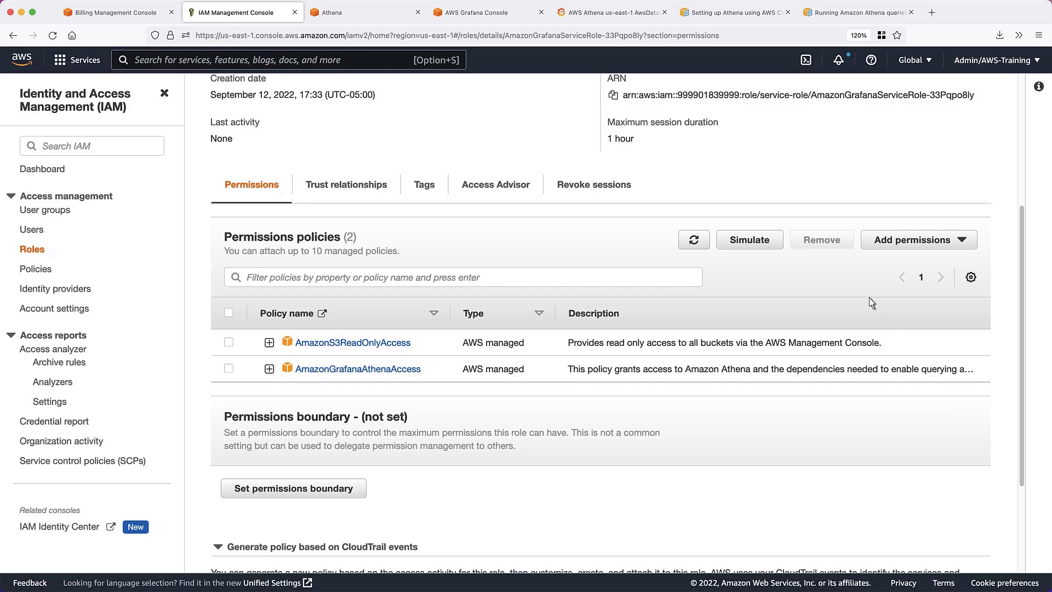
- From the AWS Athena data source's Dashboards list, import Athena Cost and Usage Report
click(642, 21)
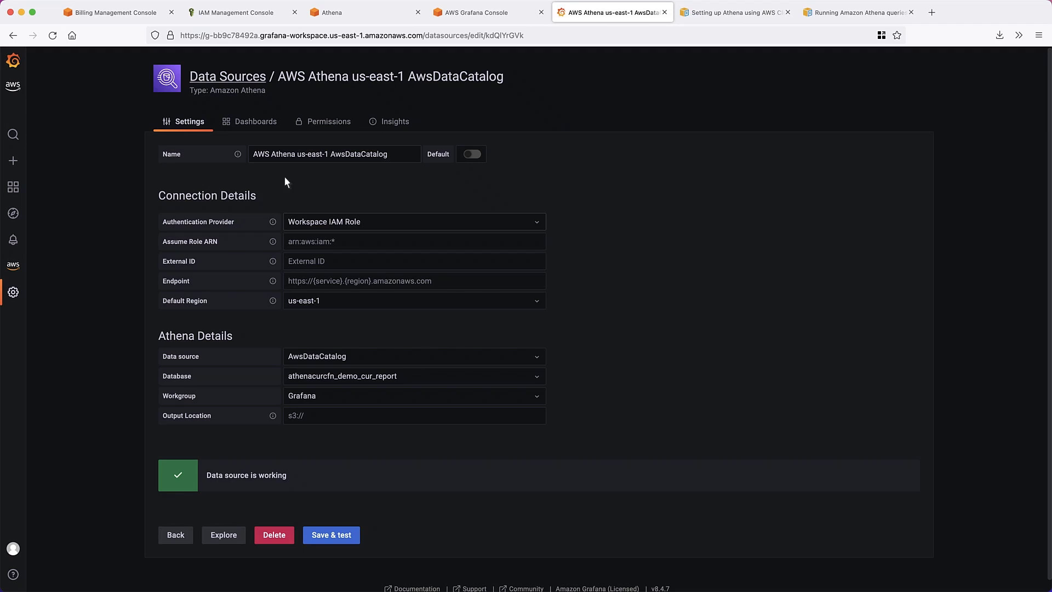
mouse_move(12, 292)
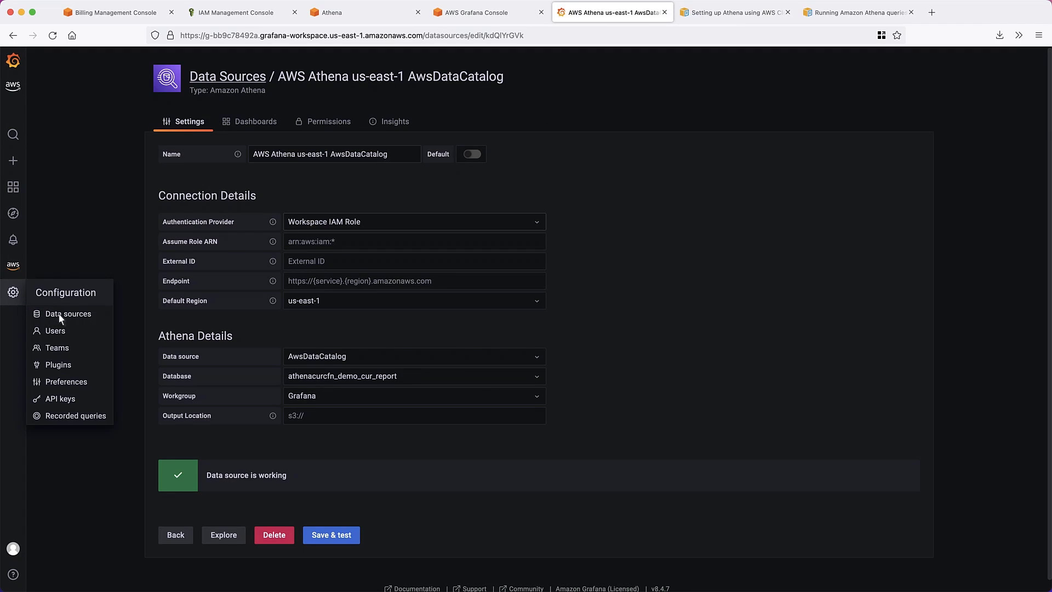
click(74, 318)
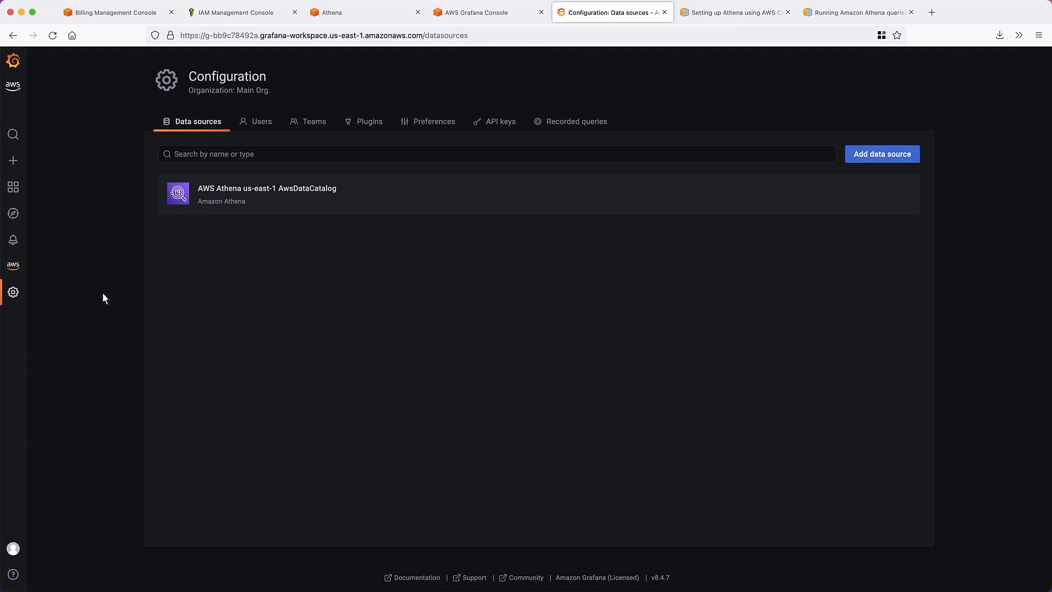
click(208, 191)
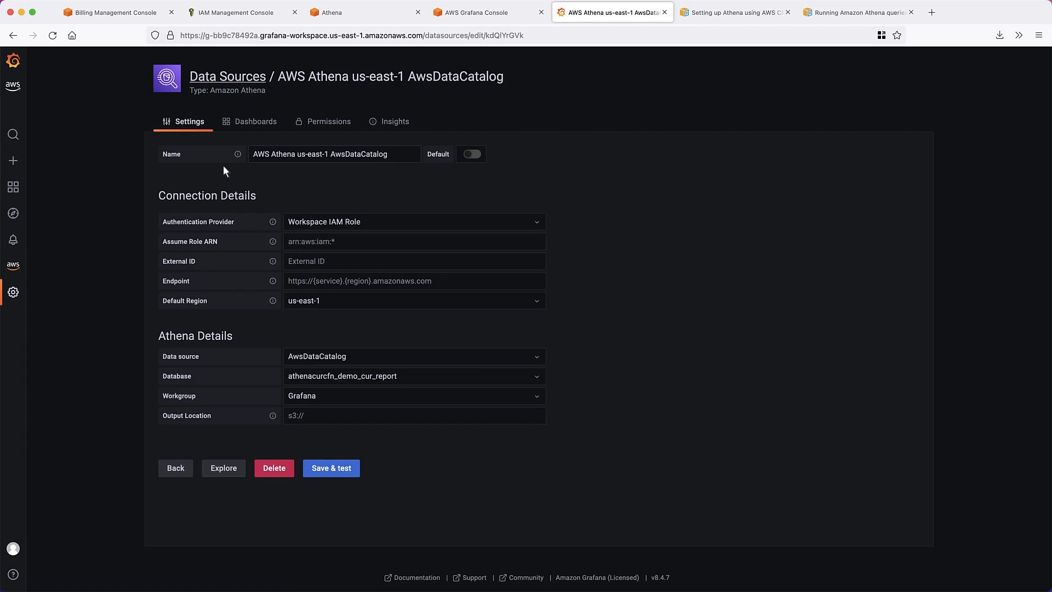
click(246, 125)
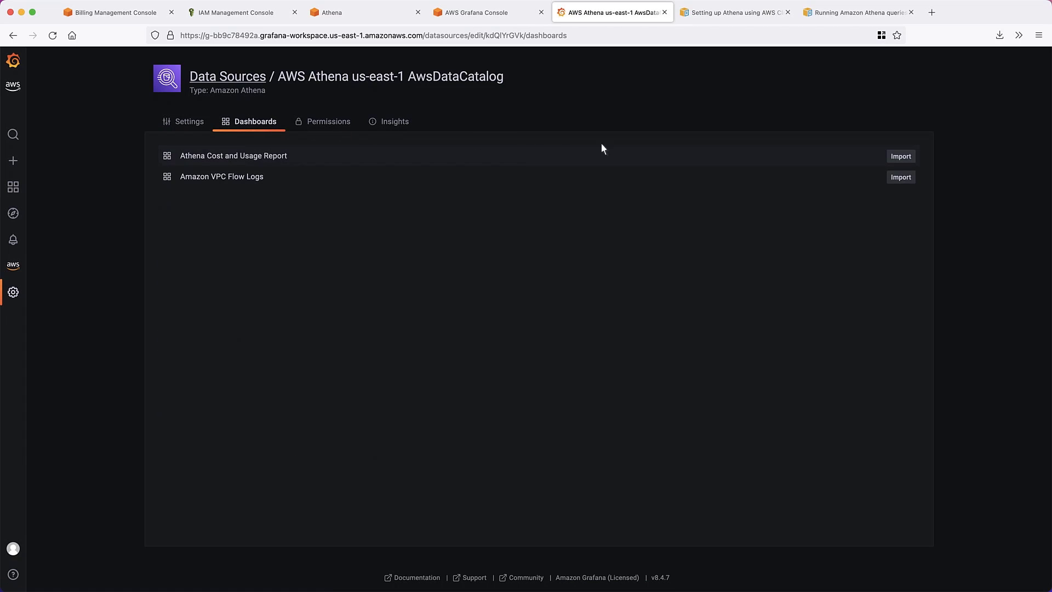
click(899, 158)
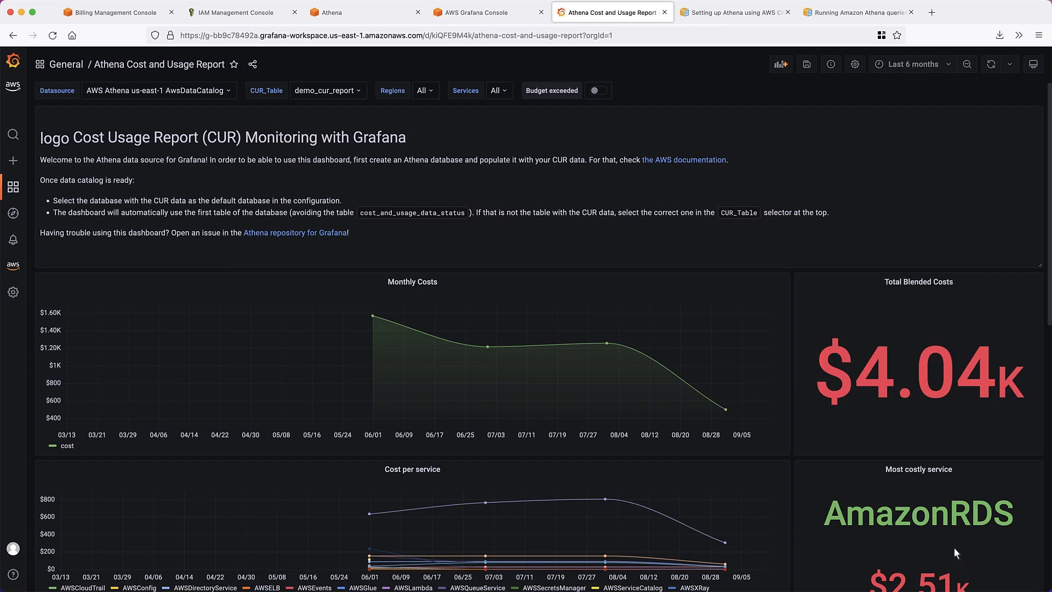
scroll(1035, 580, down, 5)
scroll(1009, 573, down, 5)
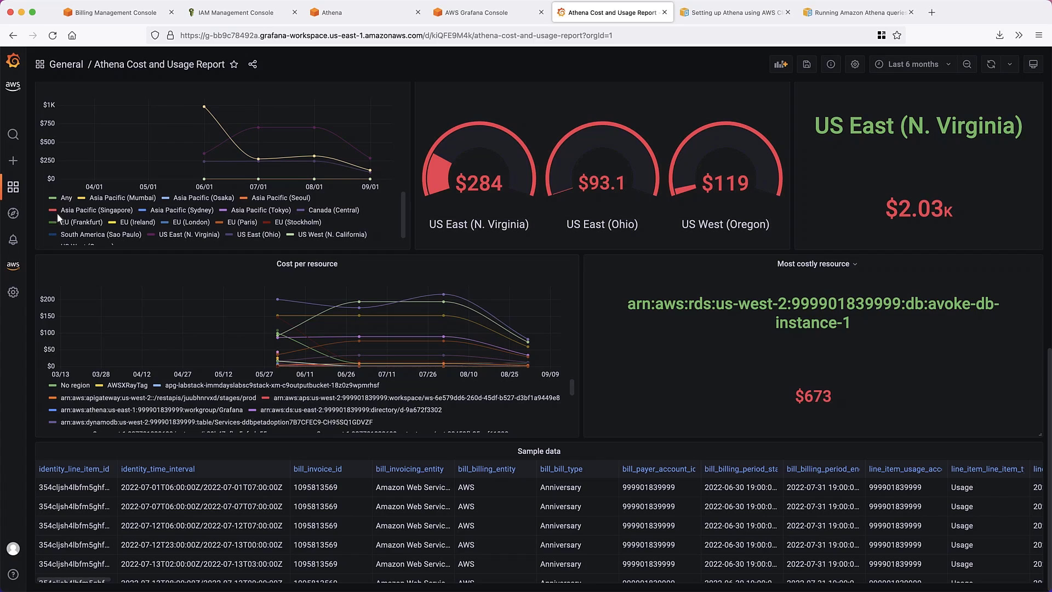
mouse_move(13, 187)
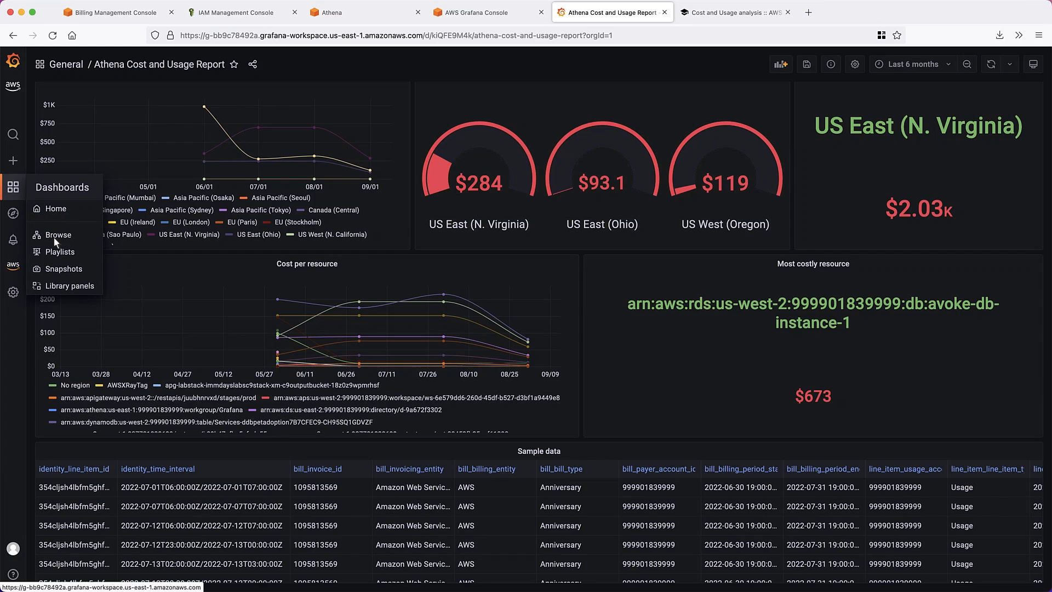
- Start a new dashboard from Browse and add a new panel to it
click(55, 238)
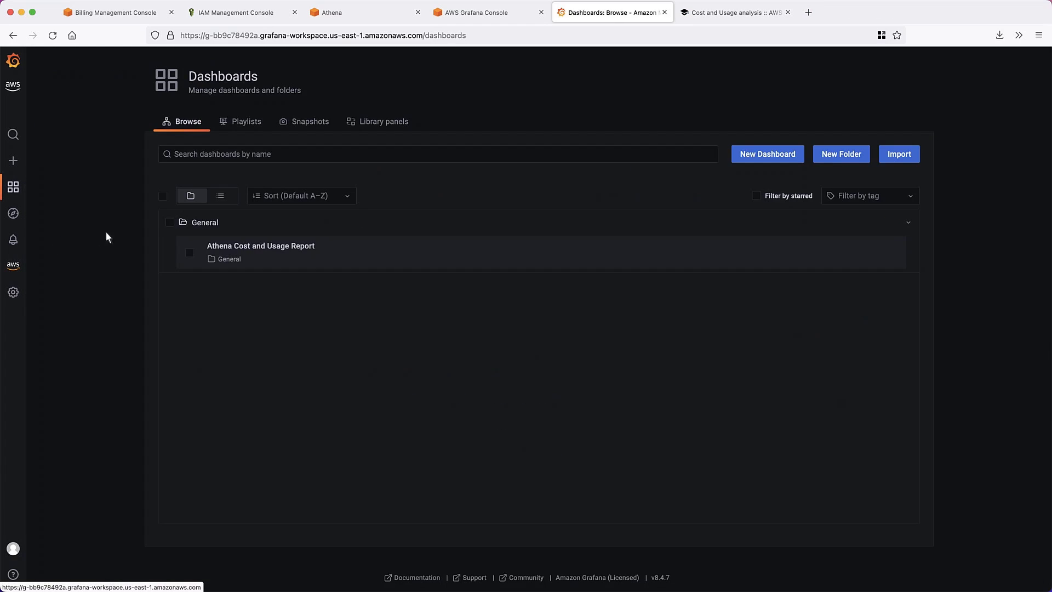
click(747, 158)
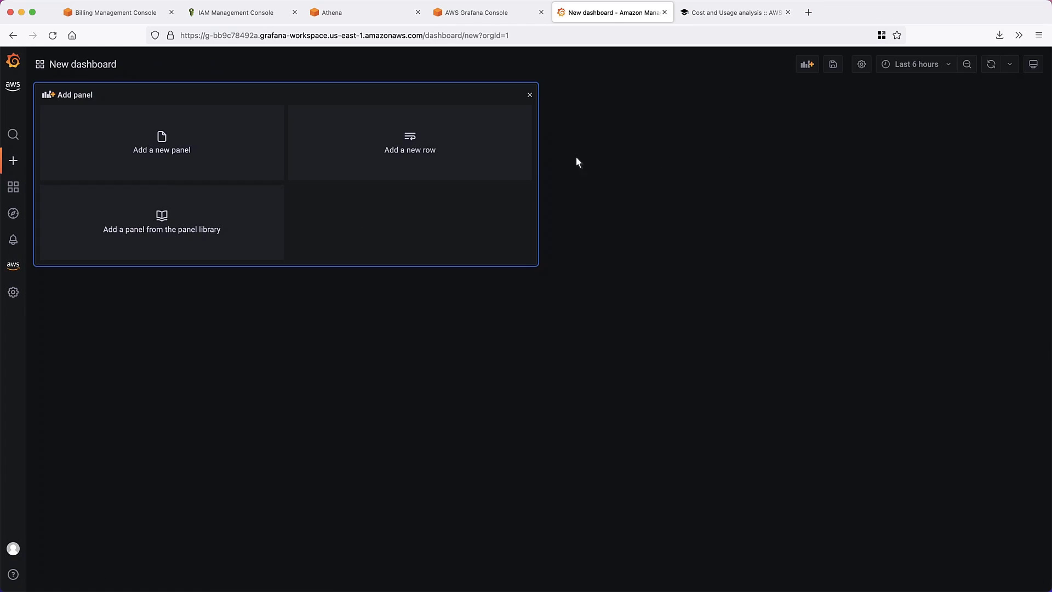
click(159, 154)
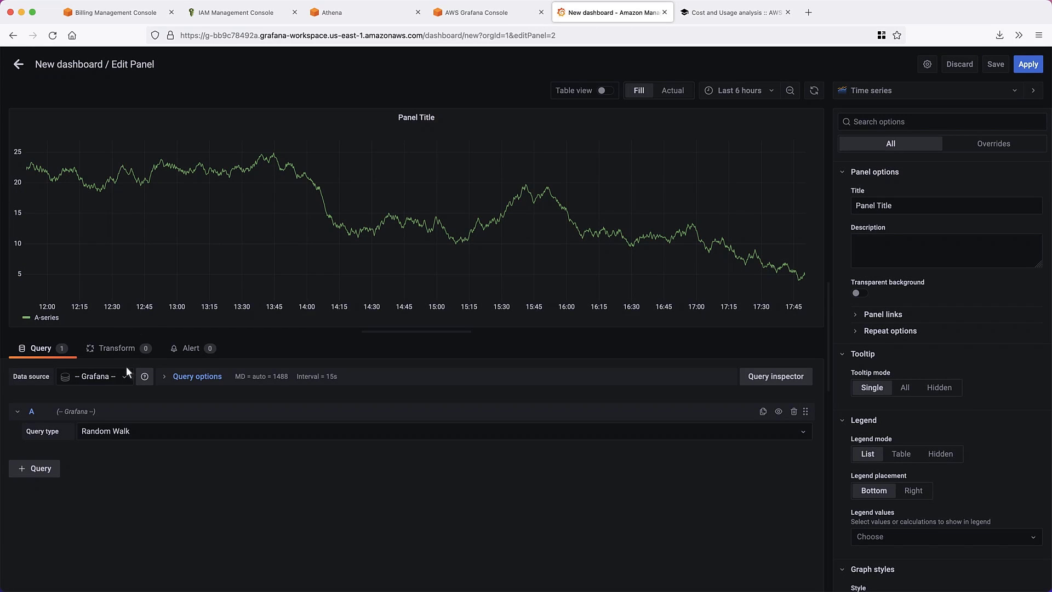
- Query the Athena data source with the pasted year-to-date cost SQL on the demo_cur_report table
click(123, 380)
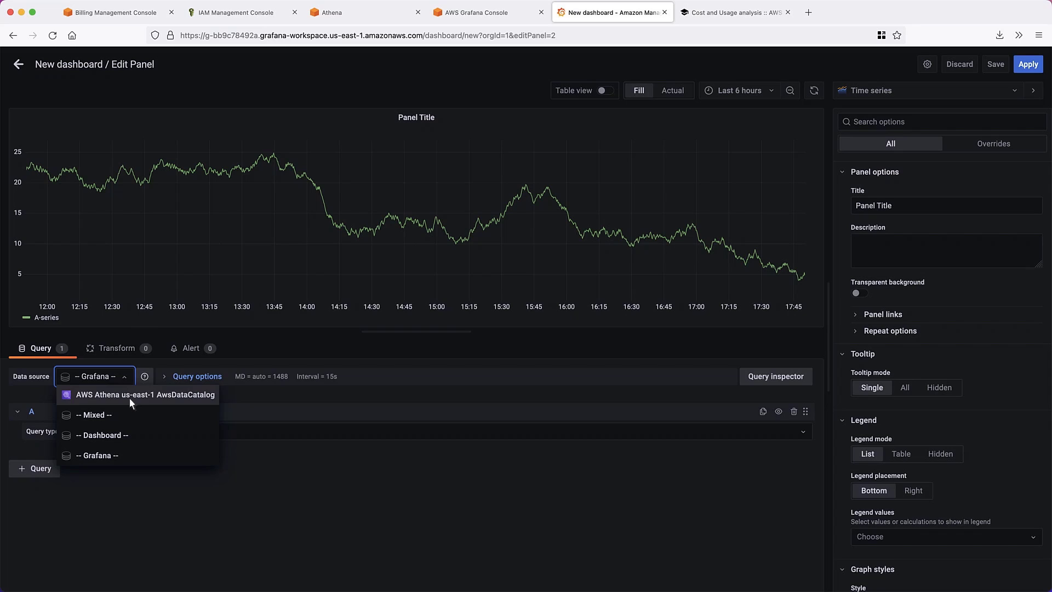
click(129, 397)
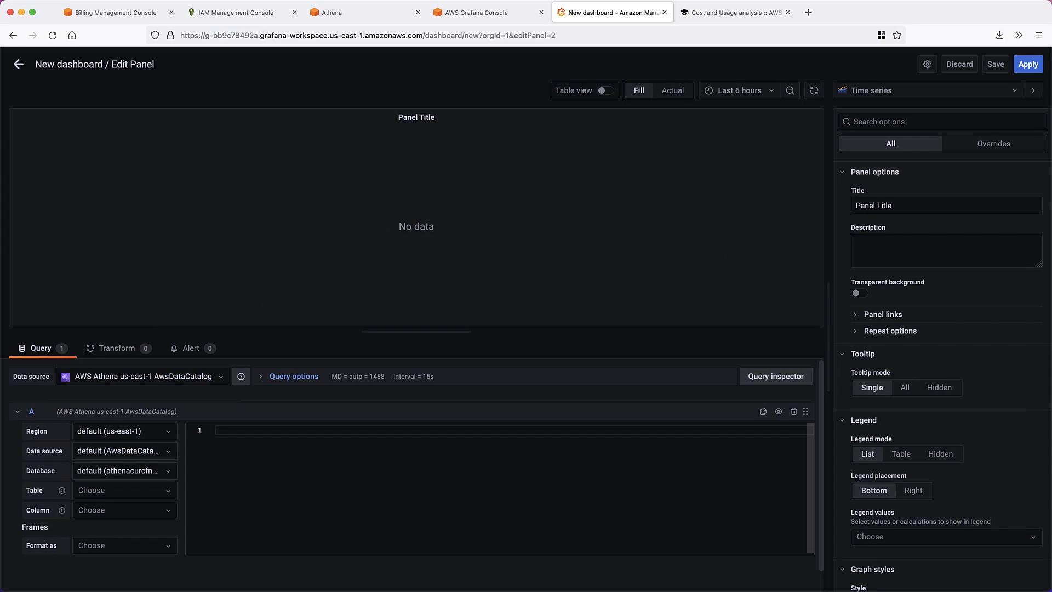
key(ctrl+v)
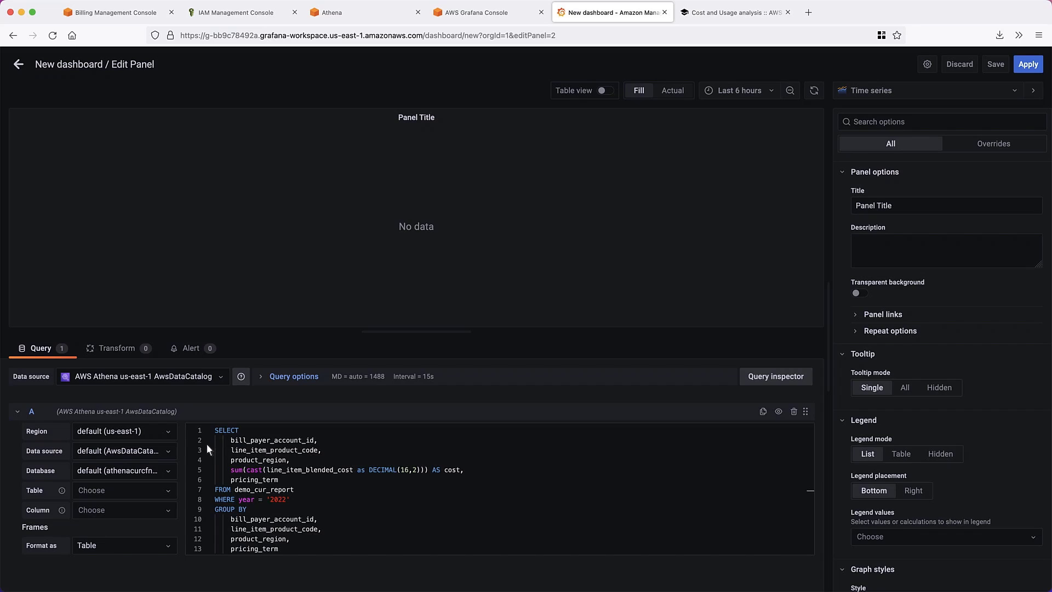
click(169, 492)
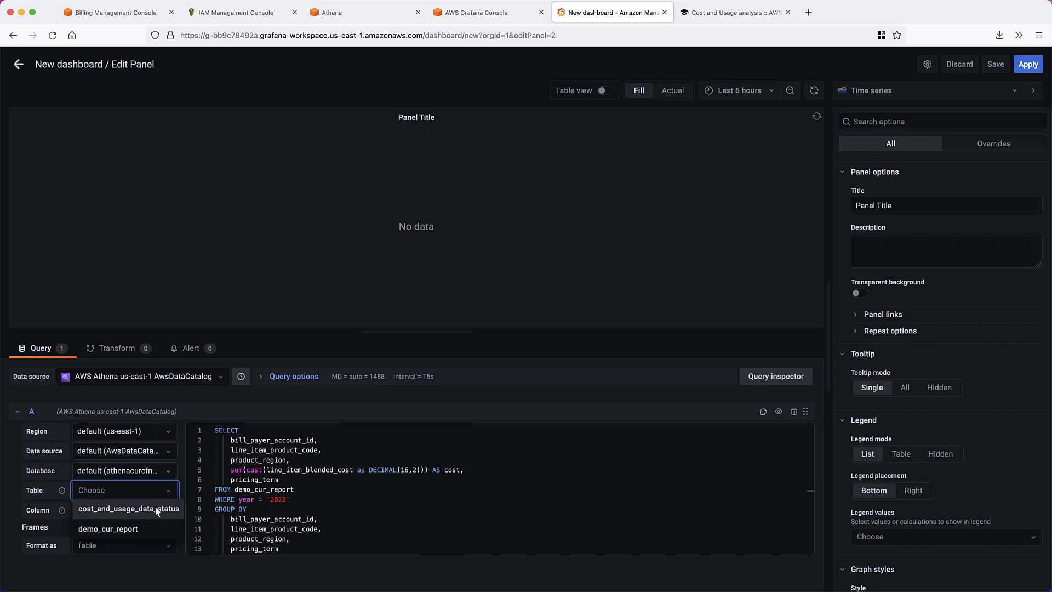
click(128, 530)
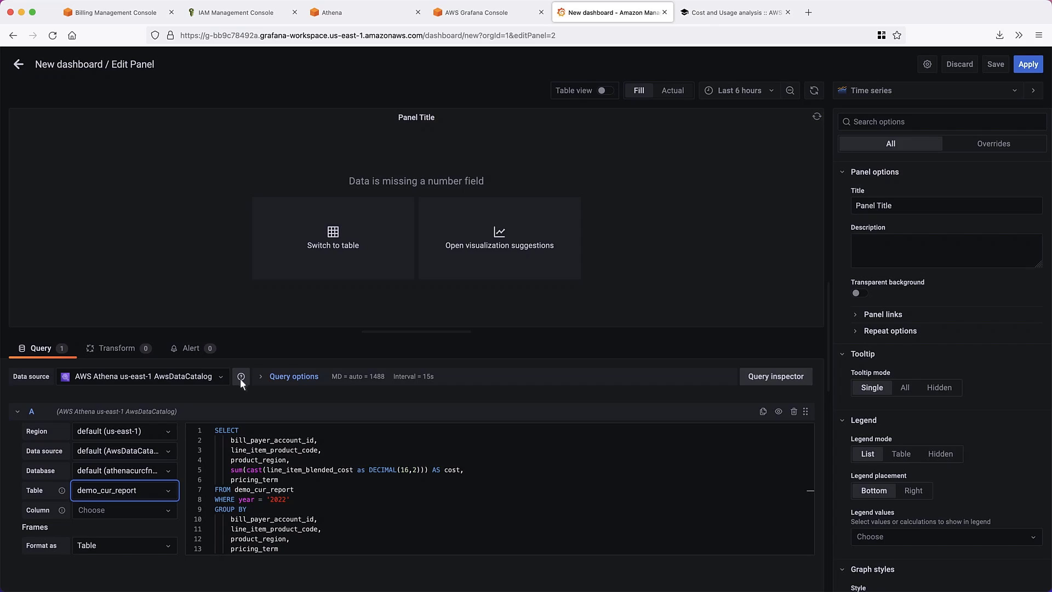
click(310, 289)
- Show the results as a table titled 'Year to date costs by AWS service for each region' and apply the panel
click(334, 250)
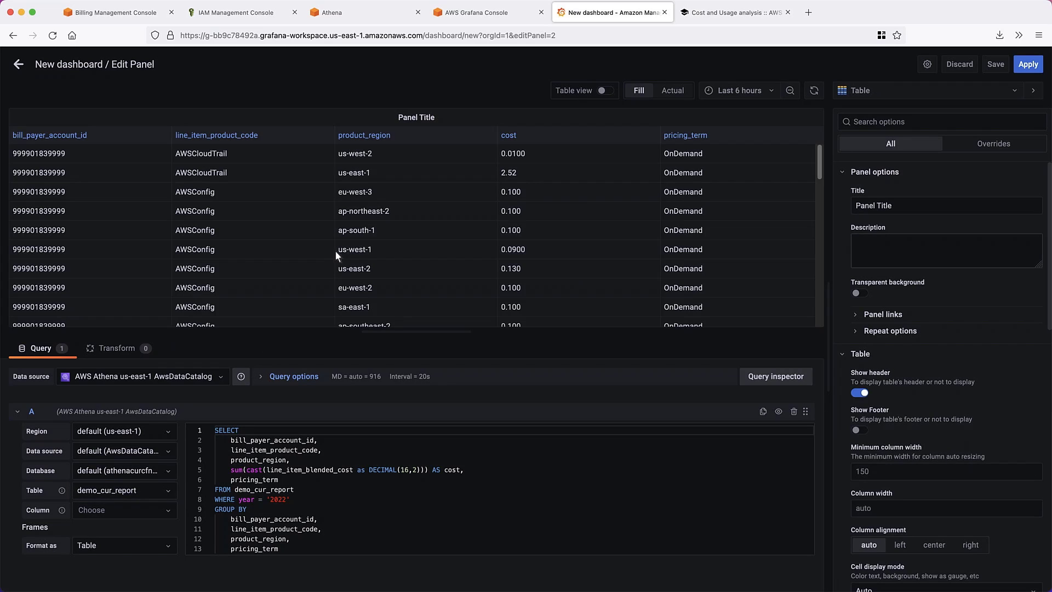
triple_click(858, 208)
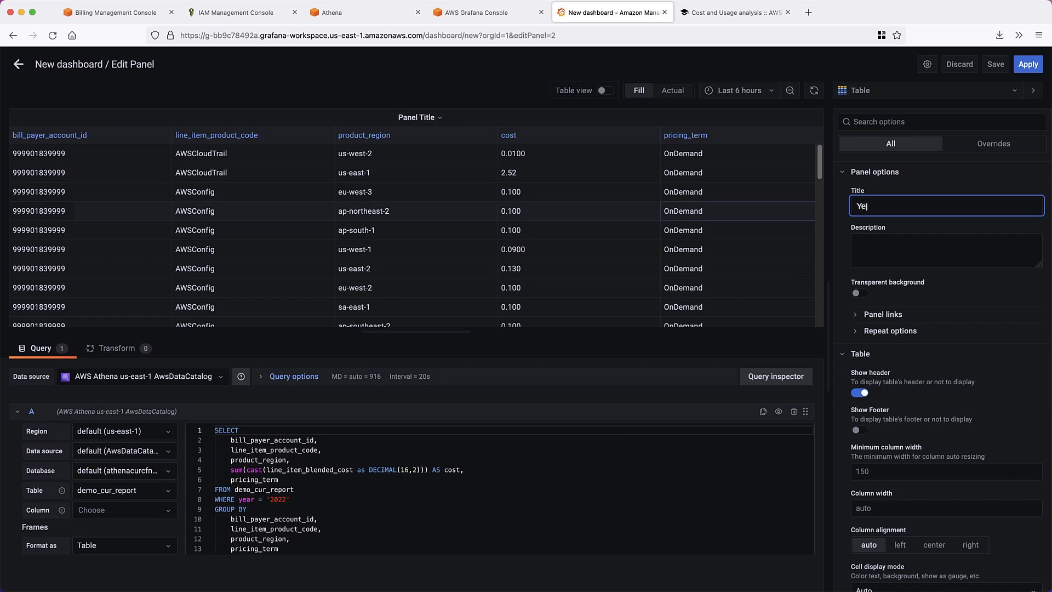
text(Year to date costs by AWS service for each region)
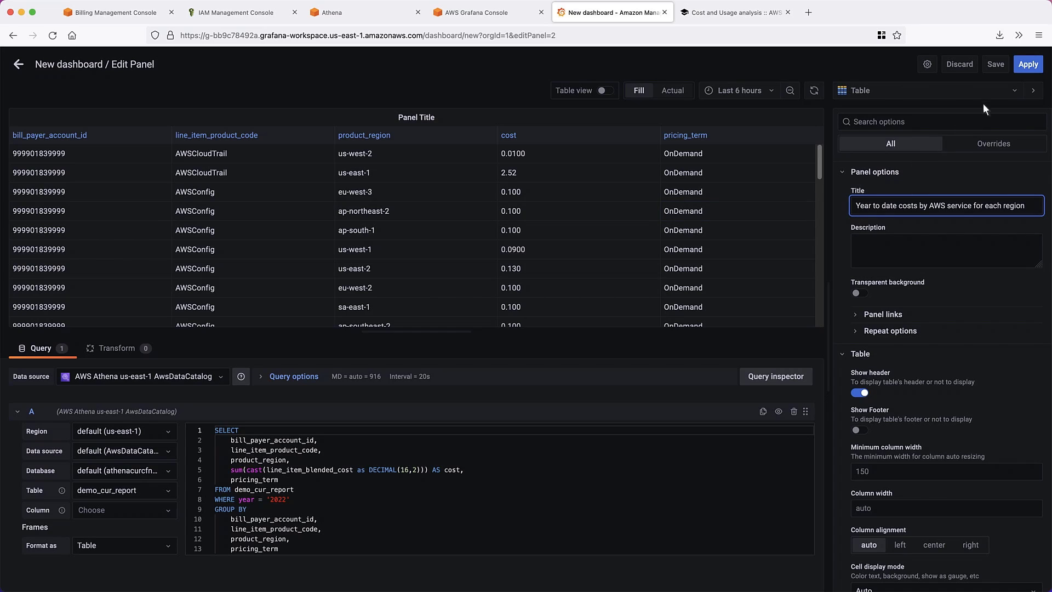
click(1026, 66)
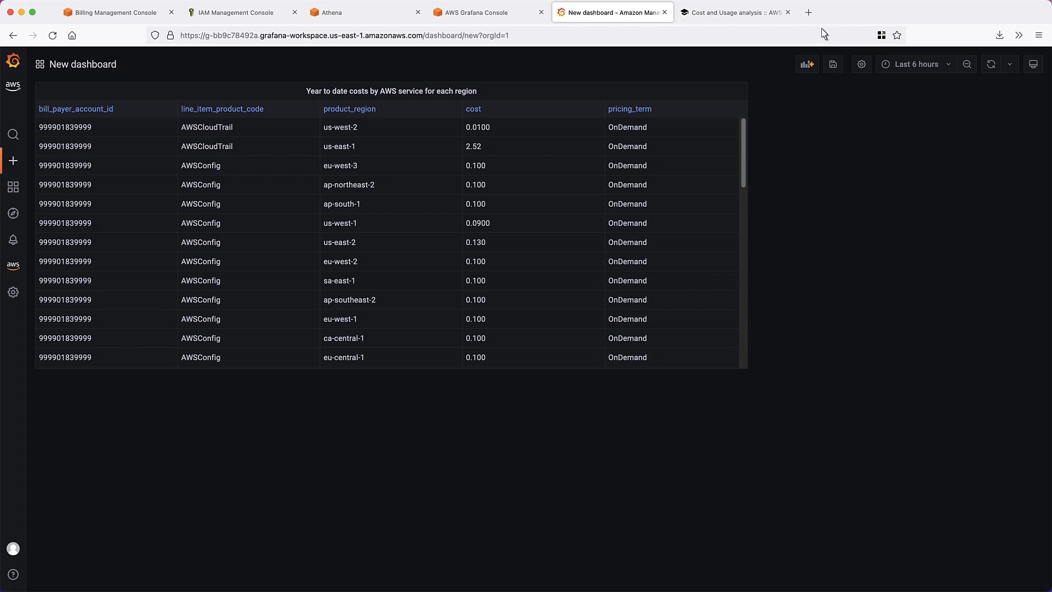
- Switch to the Cost and Usage analysis lab page showing its Top Costs example queries
click(754, 16)
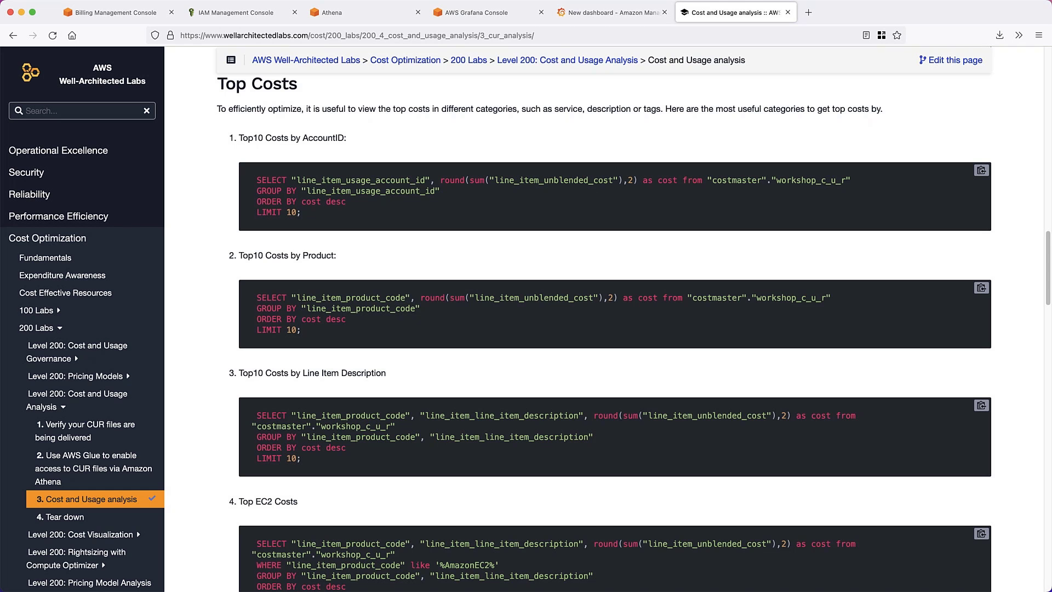